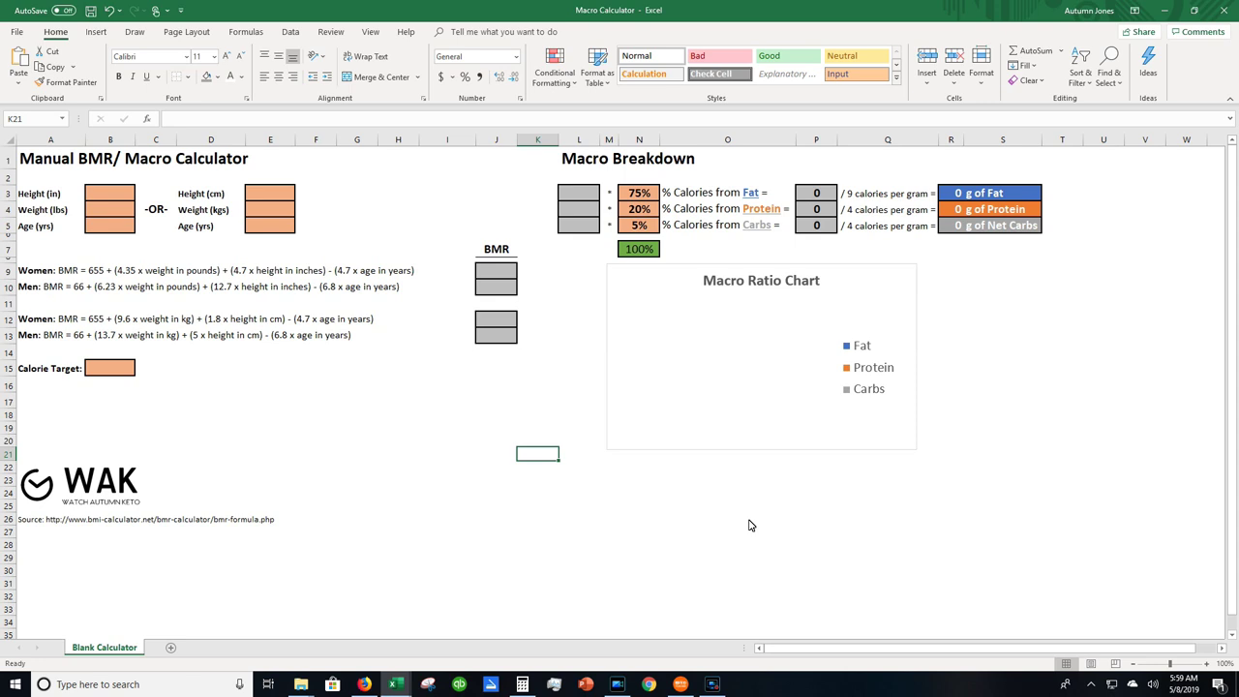
# Step: Examine the source reference and the women's and men's BMR formulas in imperial and metric units
pyautogui.click(49, 519)
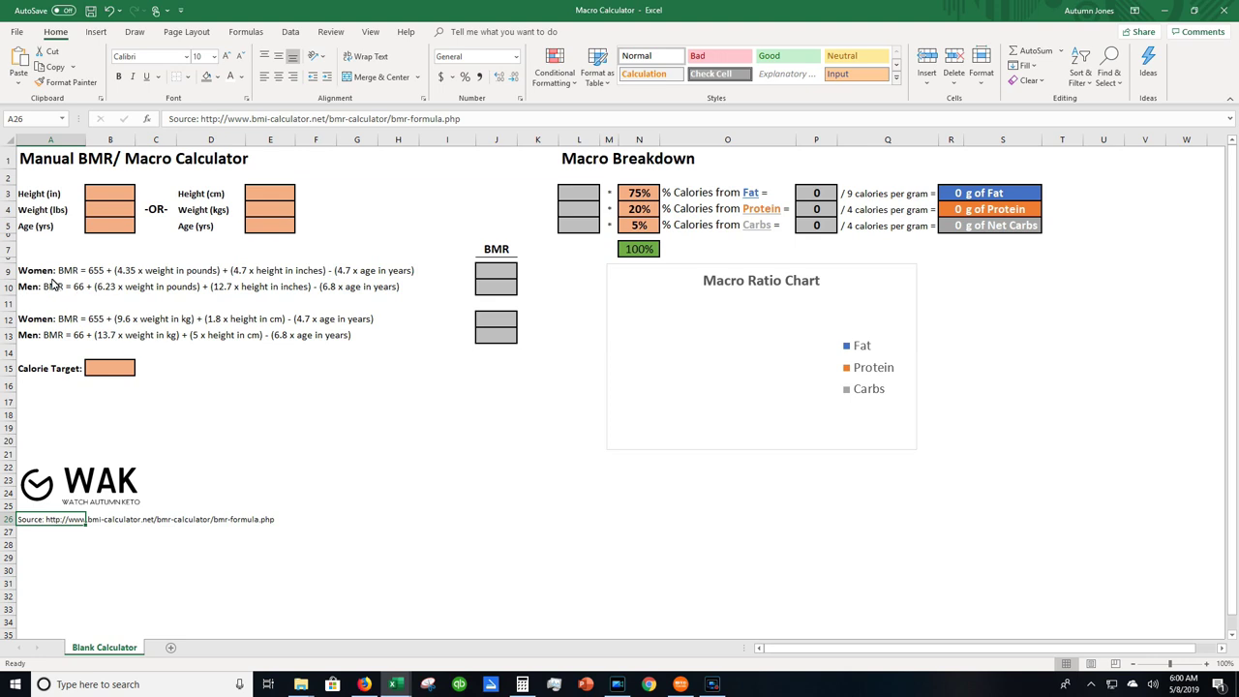
pyautogui.moveTo(43, 276); pyautogui.dragTo(405, 346)
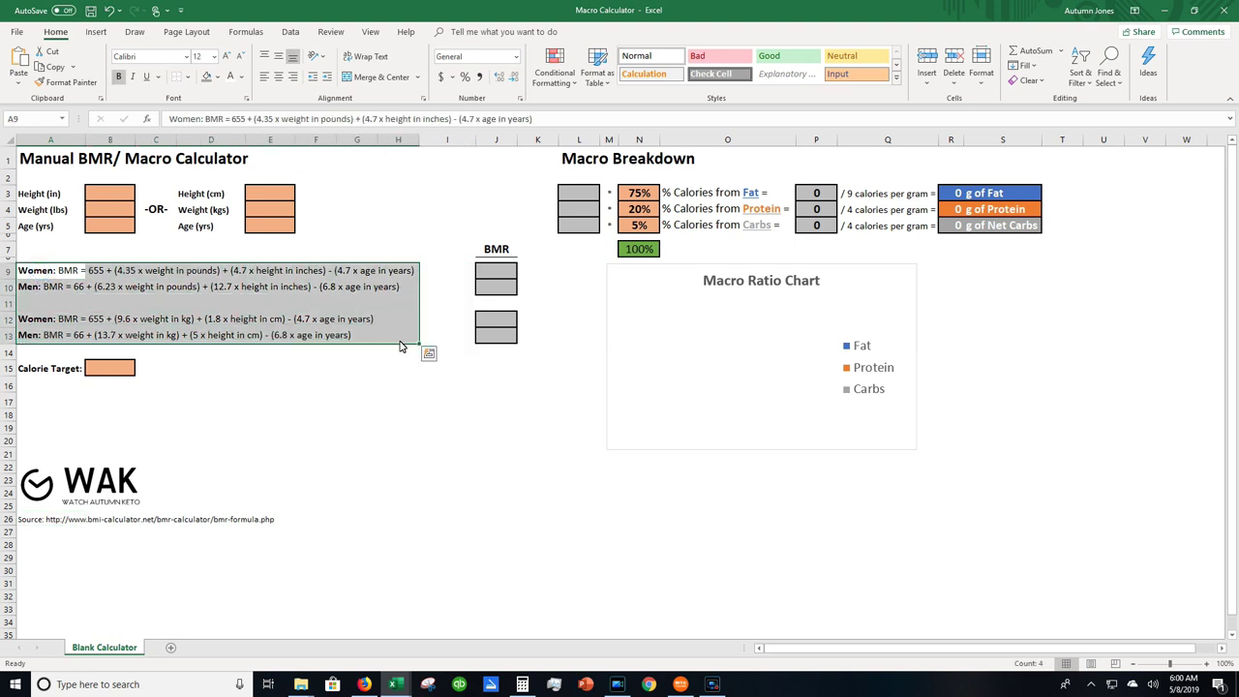
pyautogui.click(21, 521)
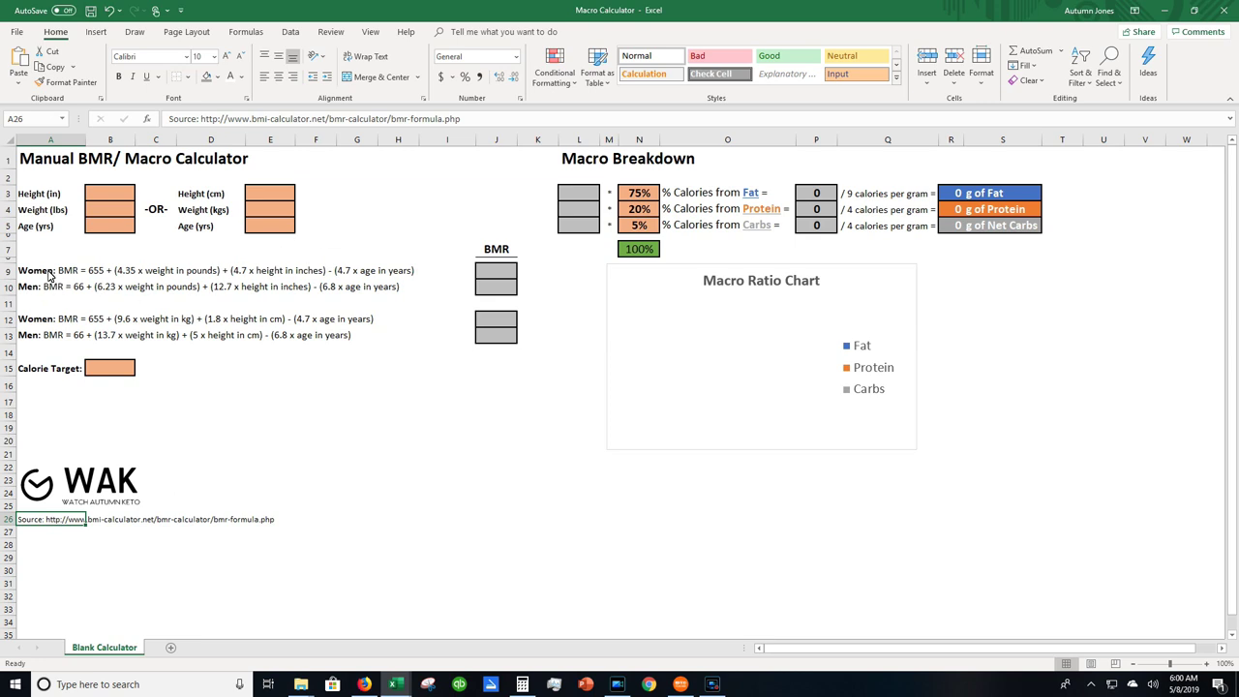
pyautogui.moveTo(49, 274); pyautogui.dragTo(414, 346)
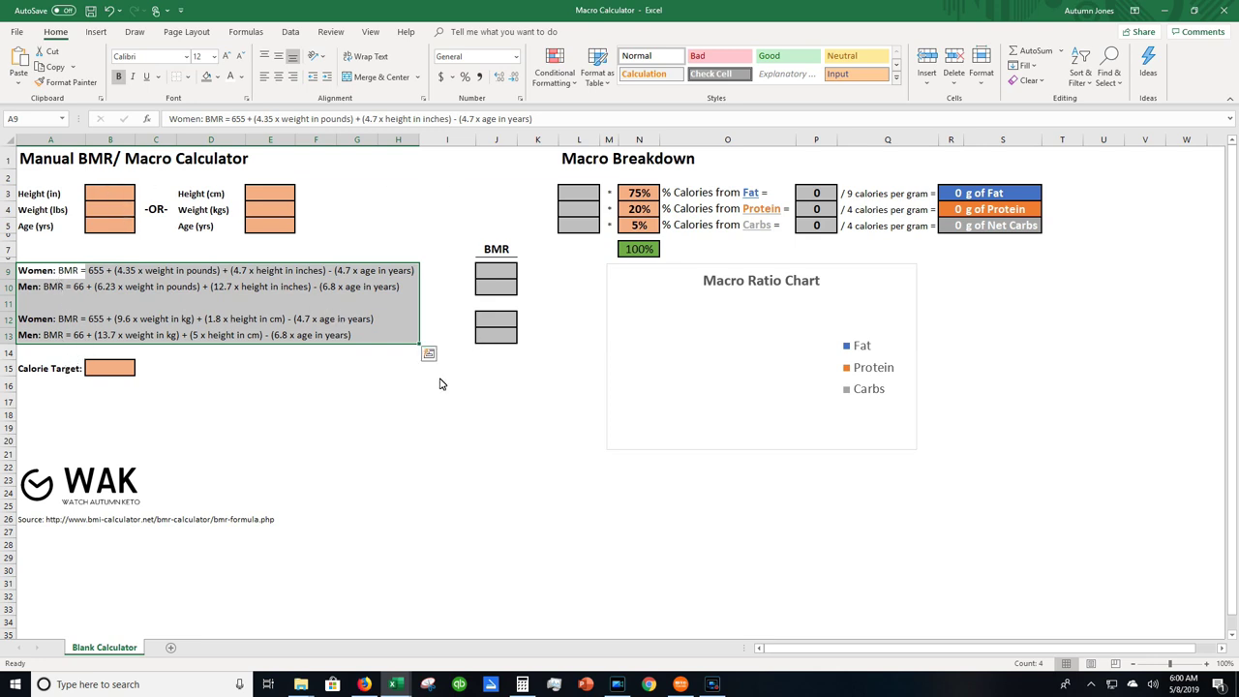
pyautogui.click(39, 276)
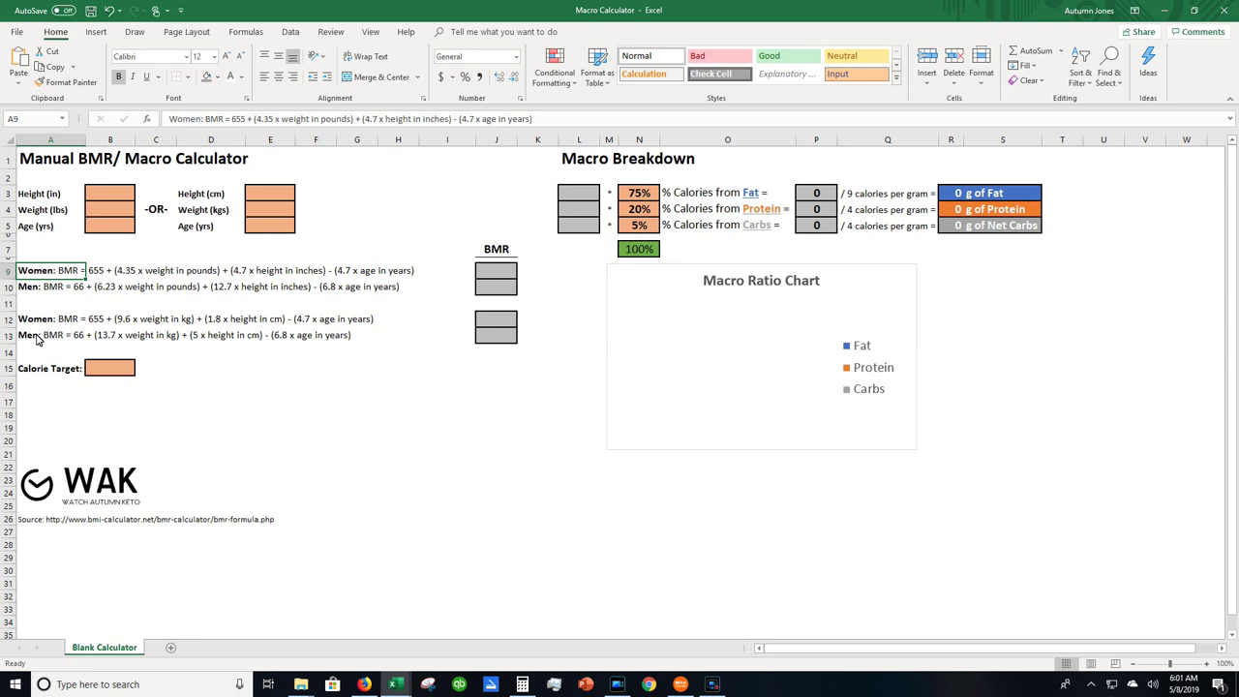
# Step: Fill in the imperial measurements with a height of 70 in, a weight of 180 lbs and an age of 33
pyautogui.click(110, 193)
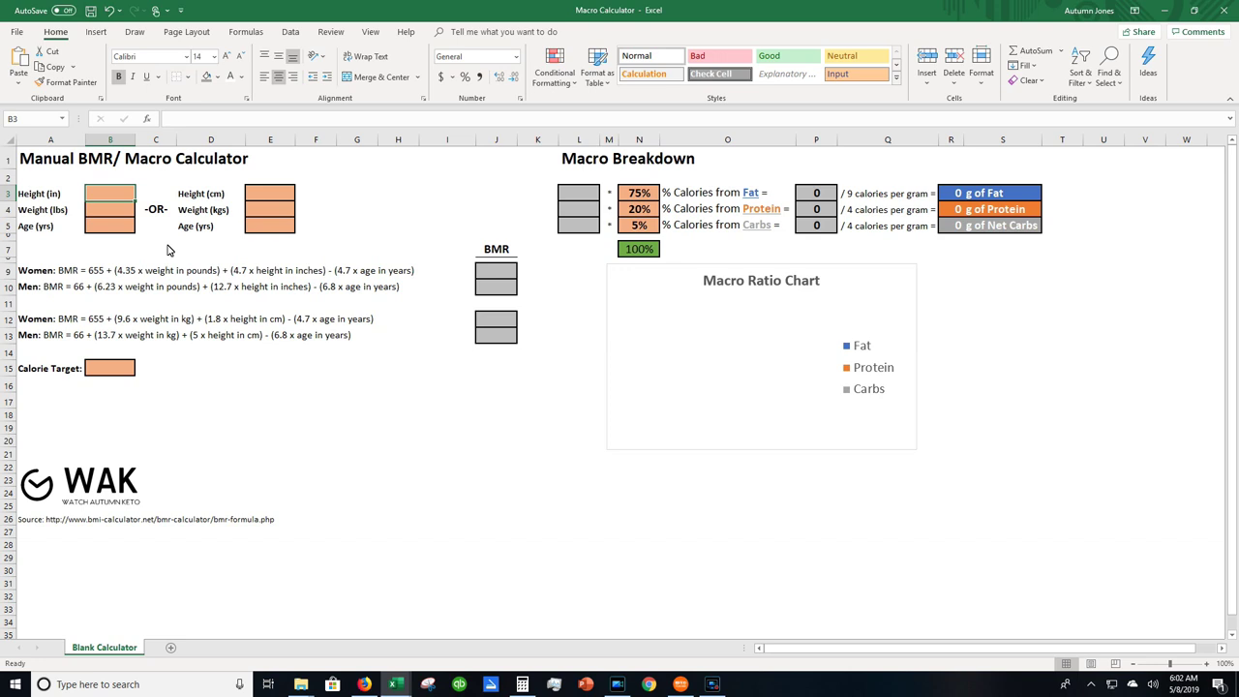
pyautogui.write('70')
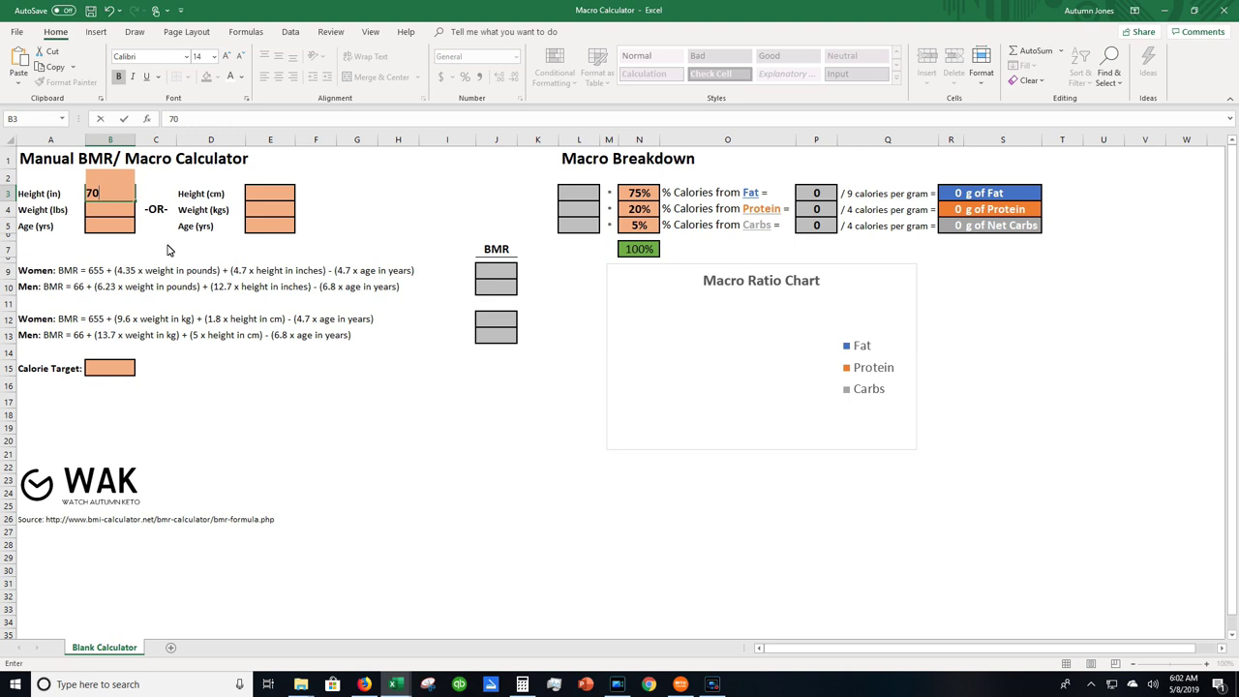
pyautogui.press('Return')
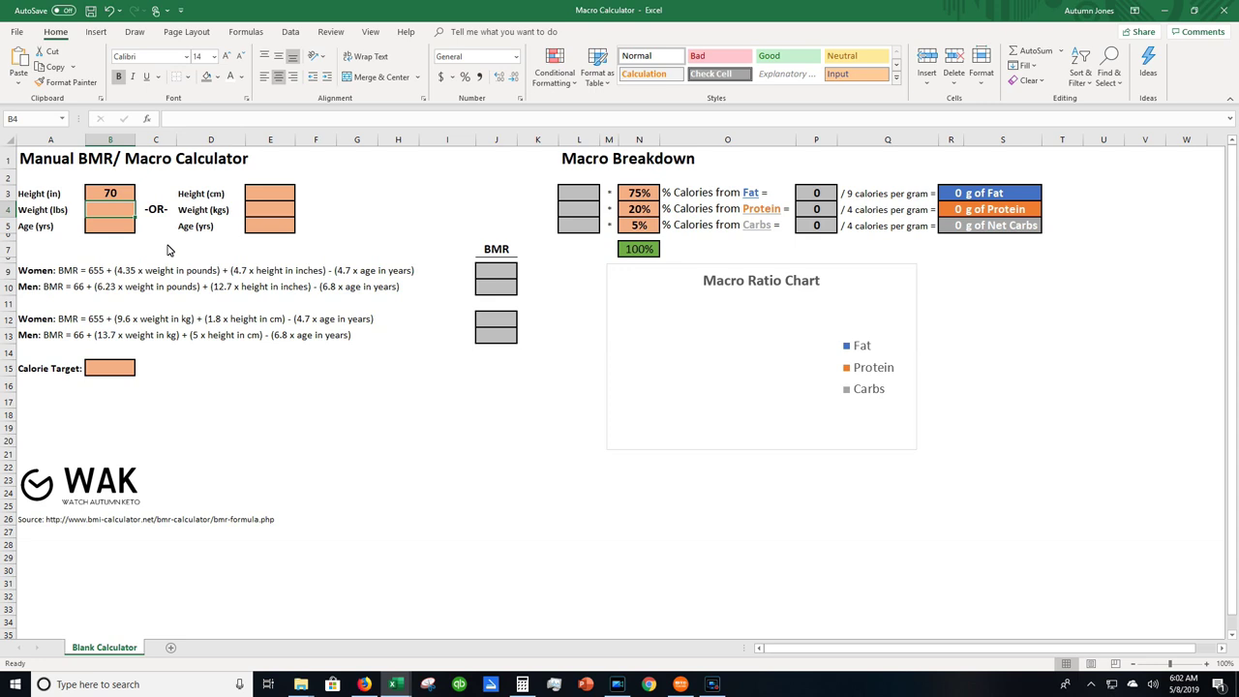
pyautogui.write('180')
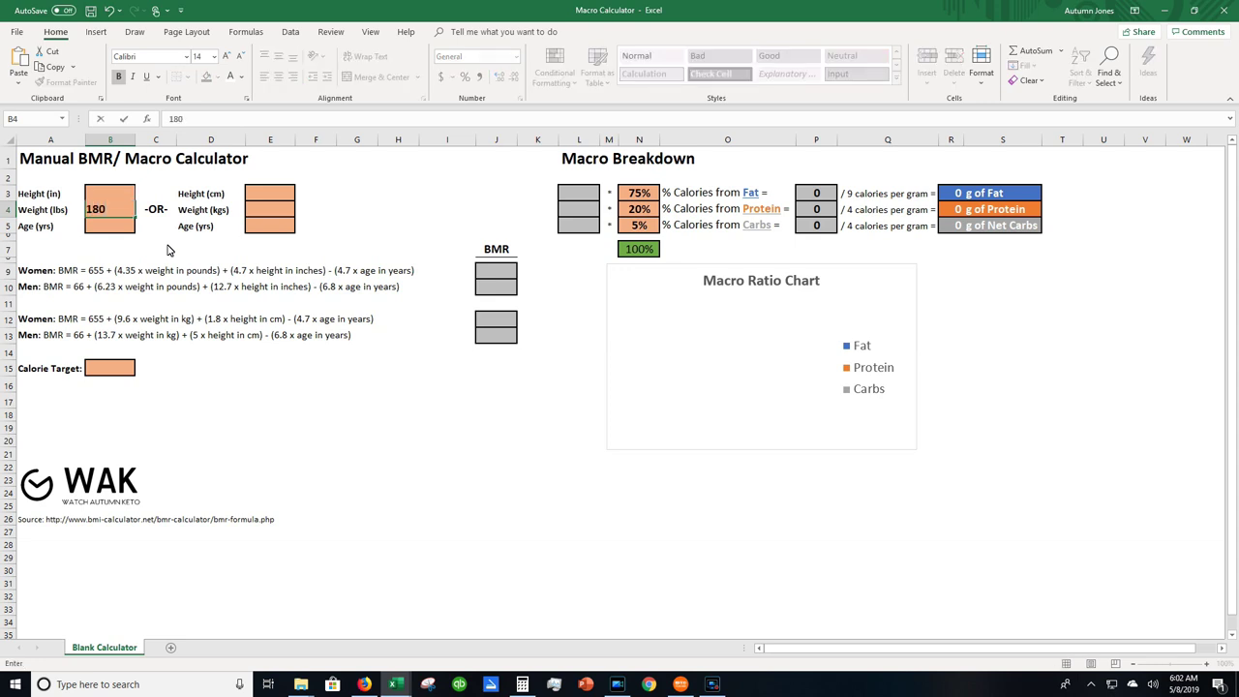
pyautogui.press('Return')
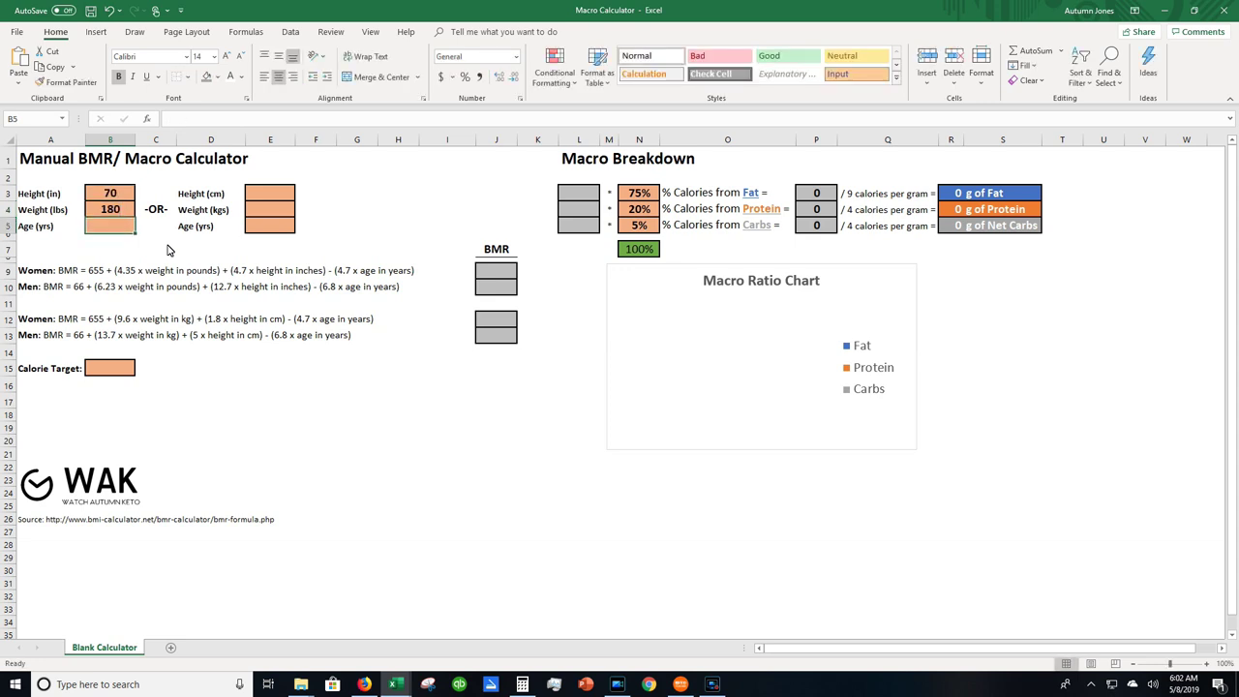
pyautogui.write('33')
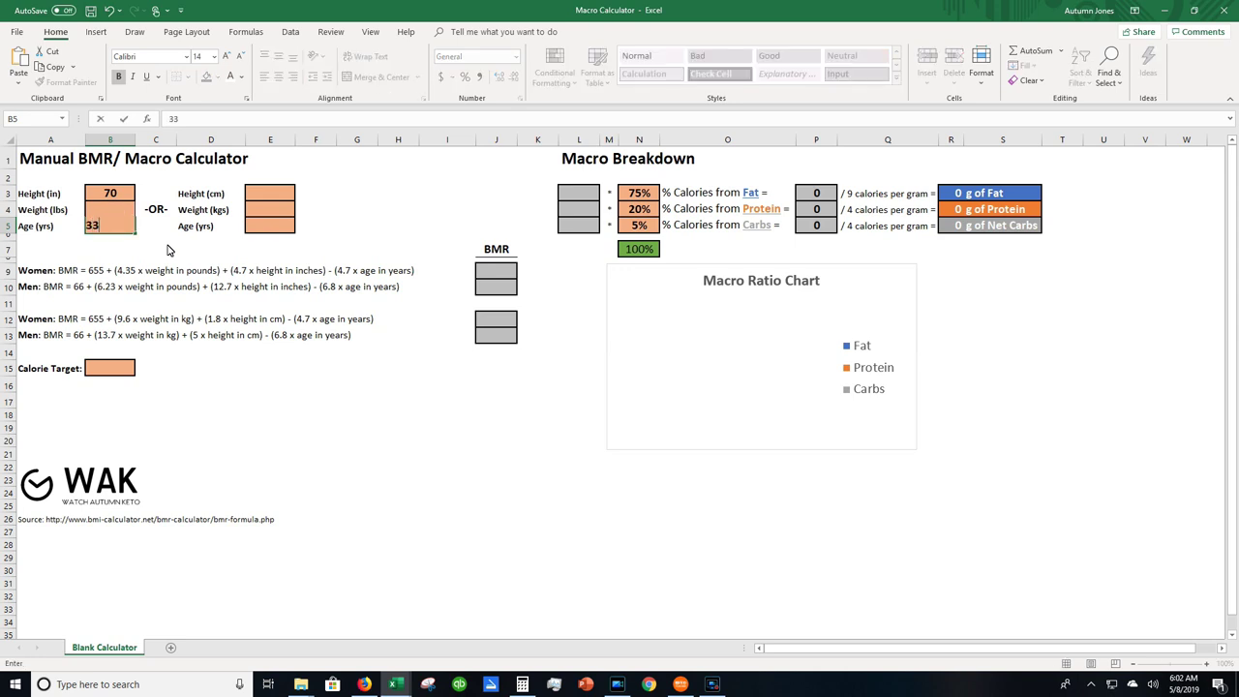
pyautogui.press('Return')
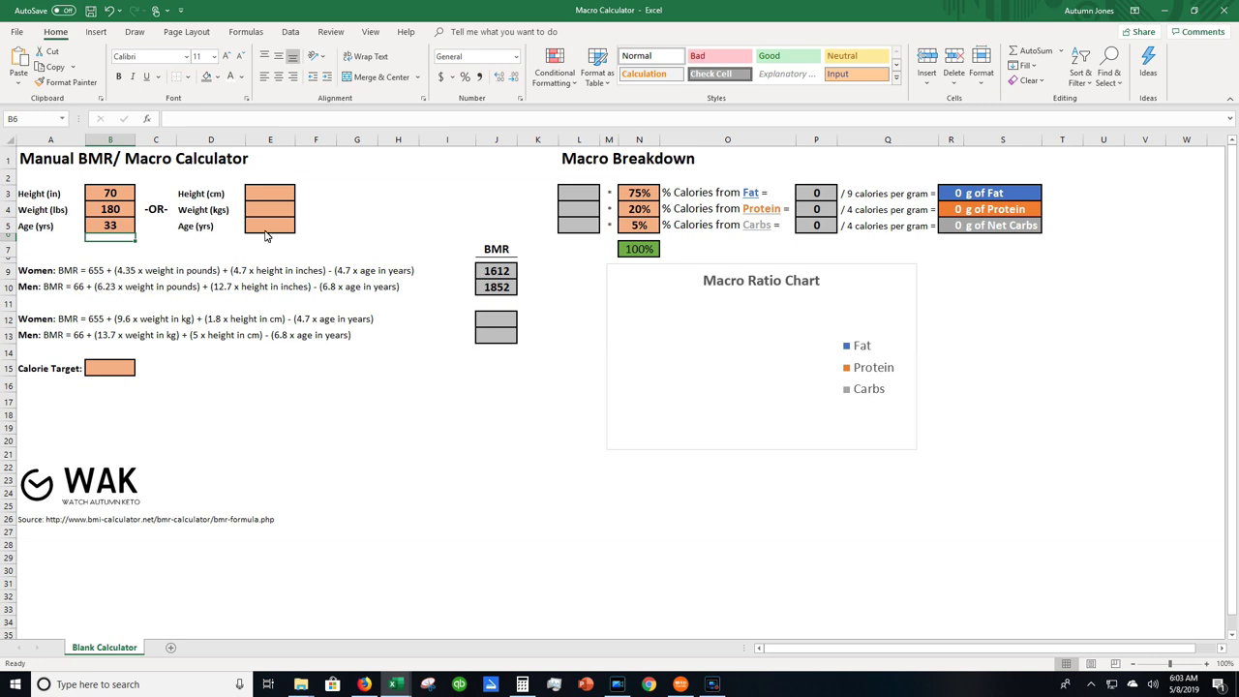
# Step: Review the women's and men's BMR results from the imperial data, along with the alternative metric entry cells
pyautogui.click(503, 273)
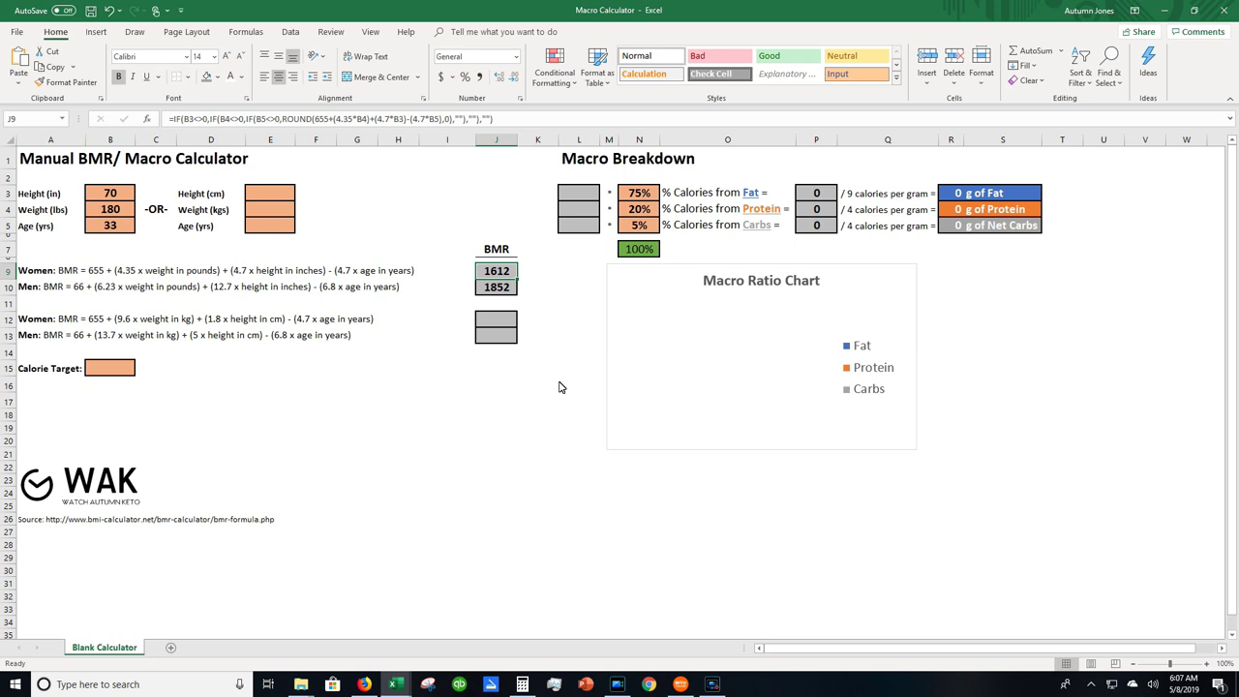
pyautogui.press('Down')
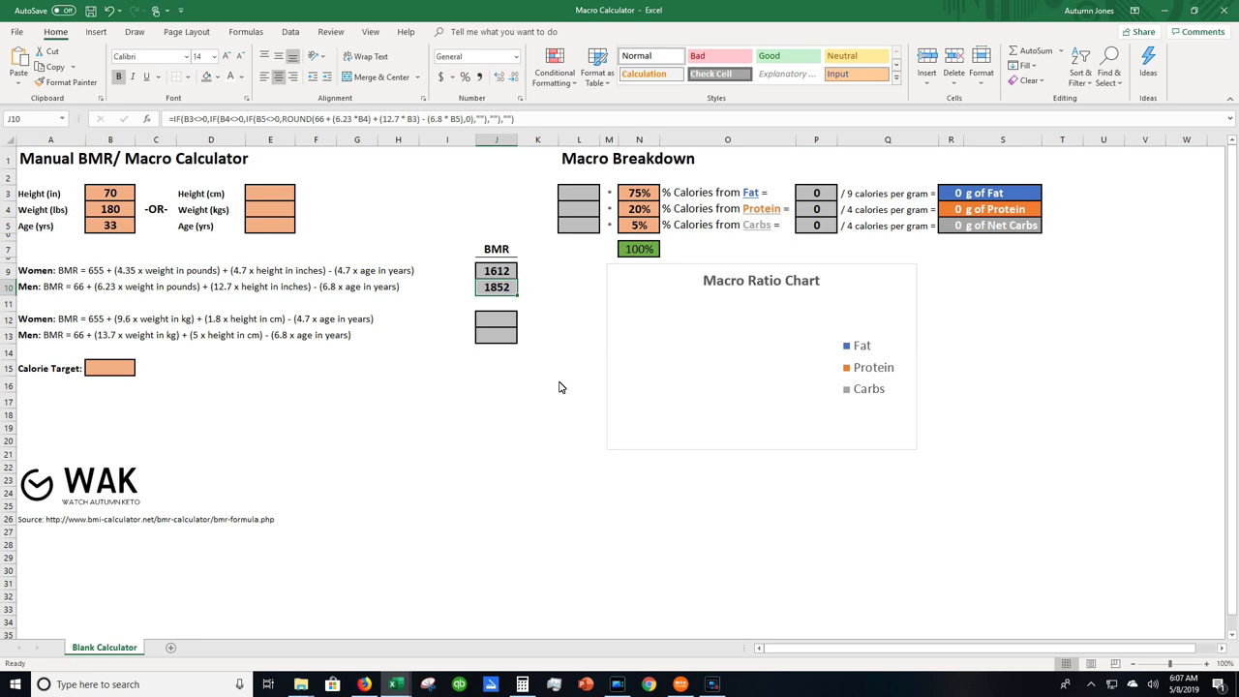
pyautogui.press('Up')
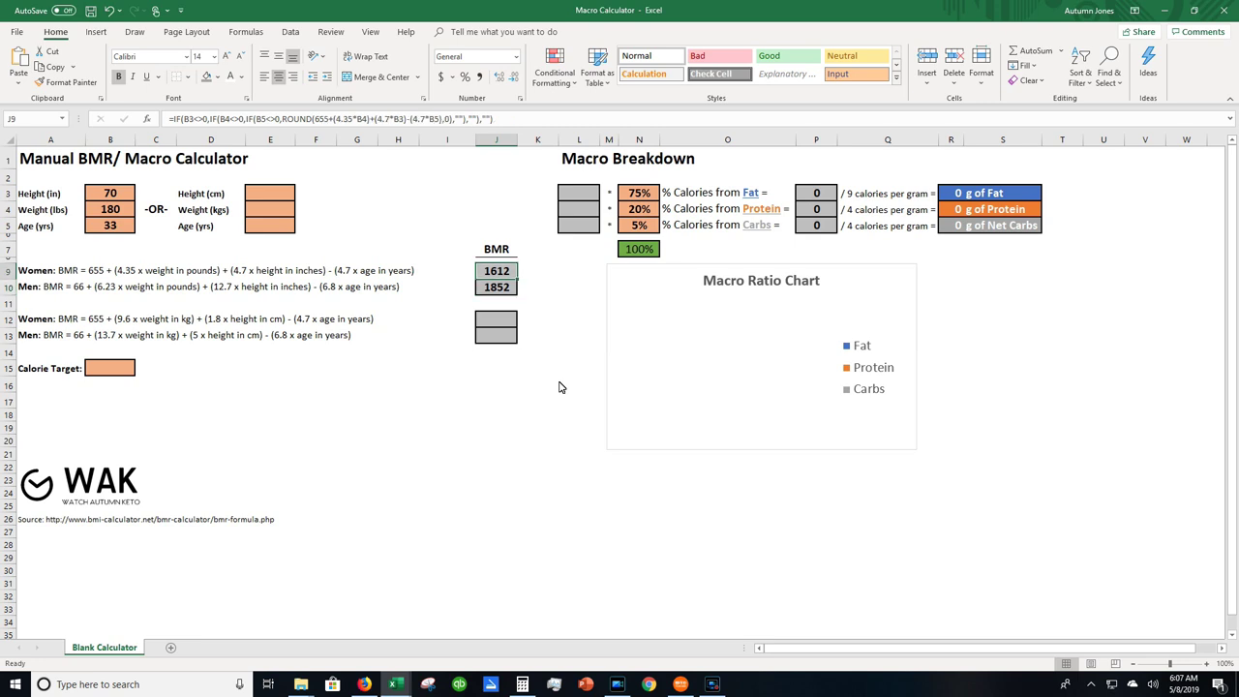
pyautogui.press('Down')
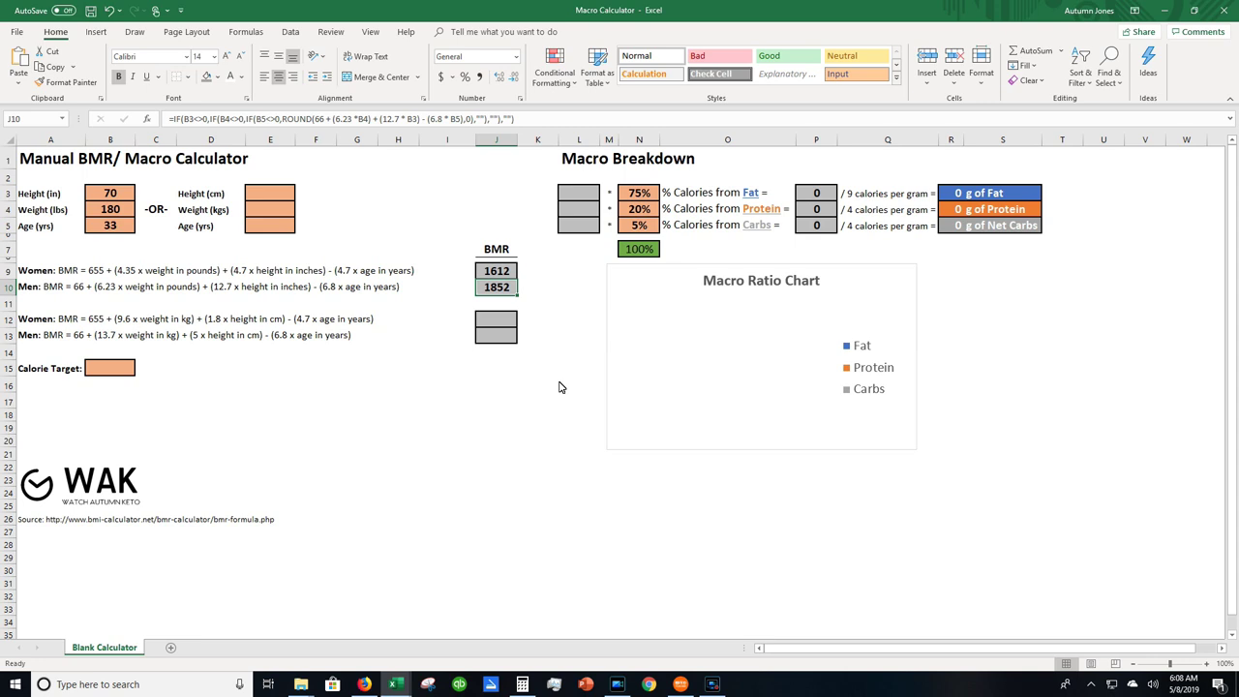
pyautogui.click(211, 238)
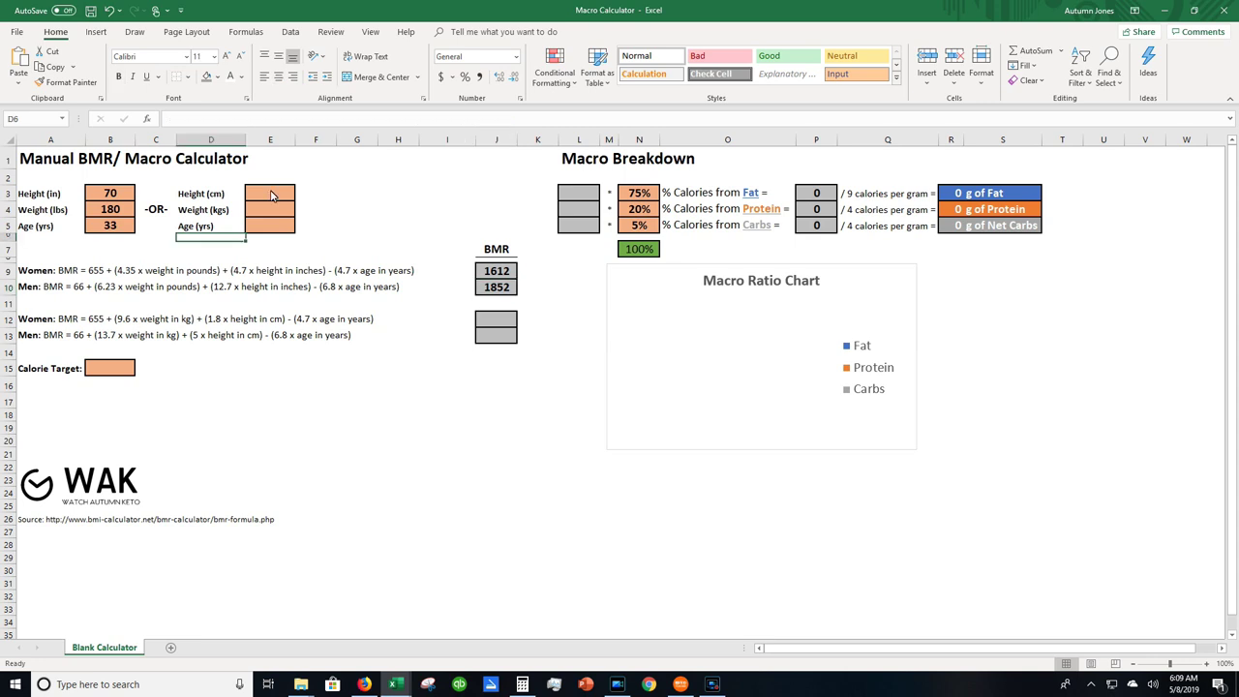
pyautogui.moveTo(271, 195); pyautogui.dragTo(275, 230)
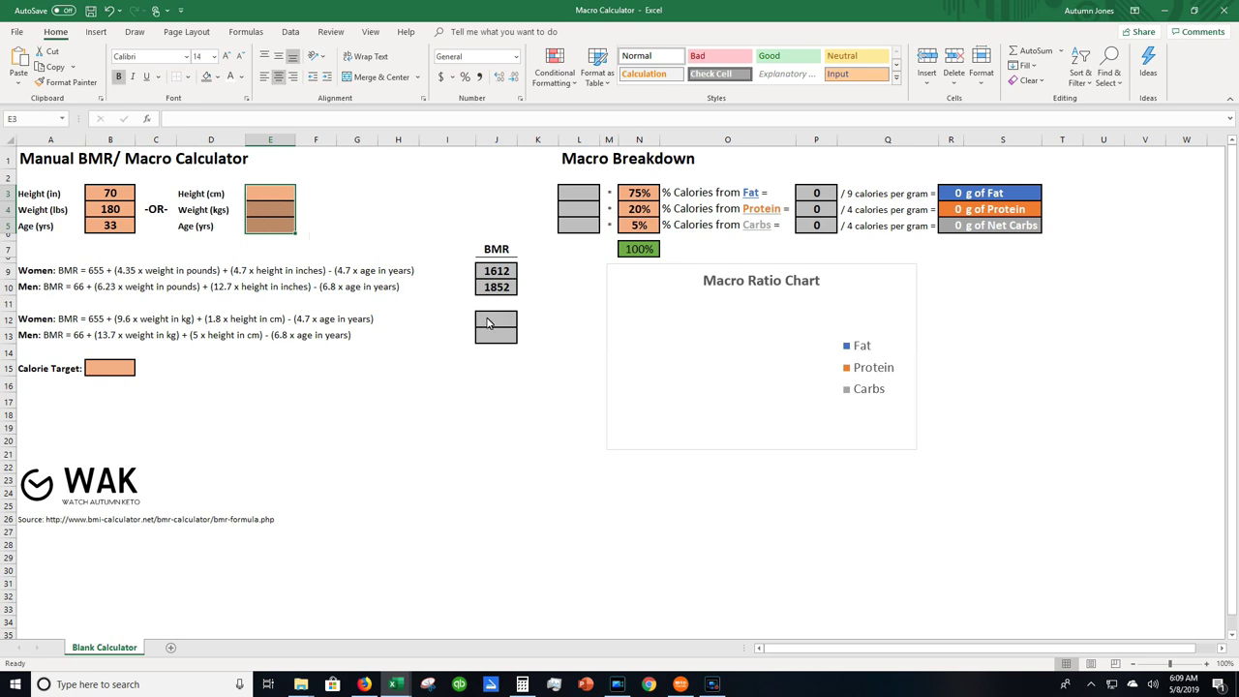
pyautogui.click(494, 366)
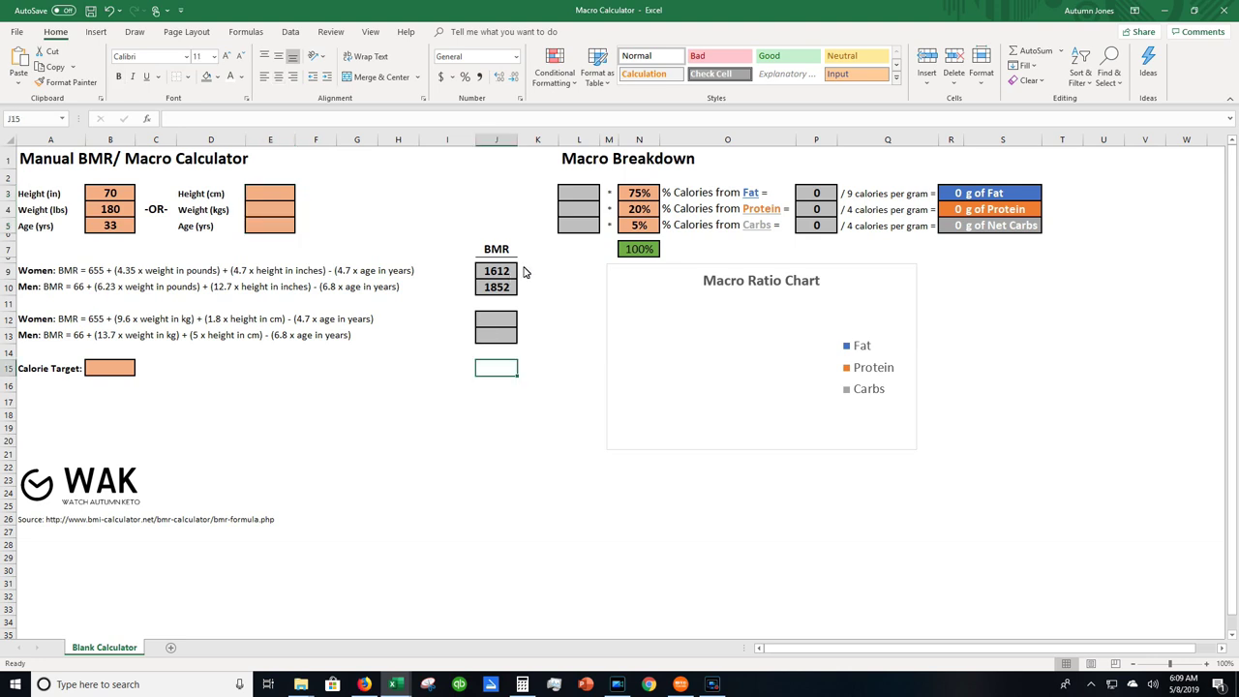
pyautogui.click(504, 276)
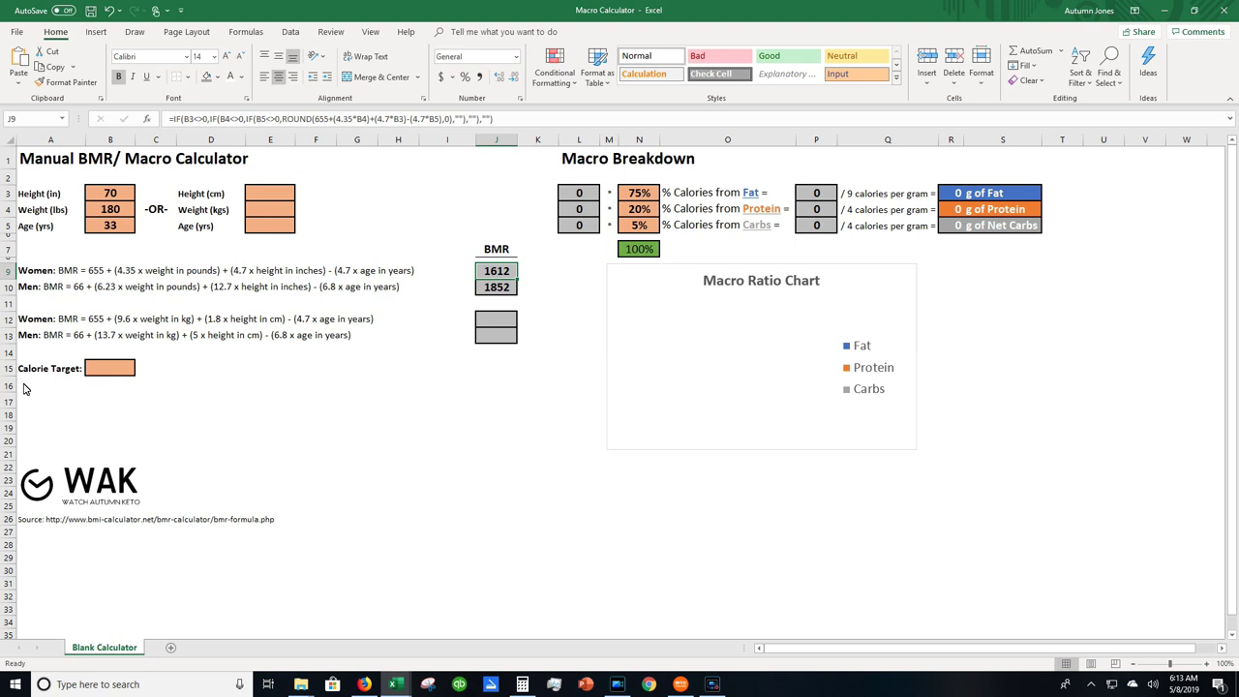
# Step: Set the Calorie Target to 1600
pyautogui.click(104, 371)
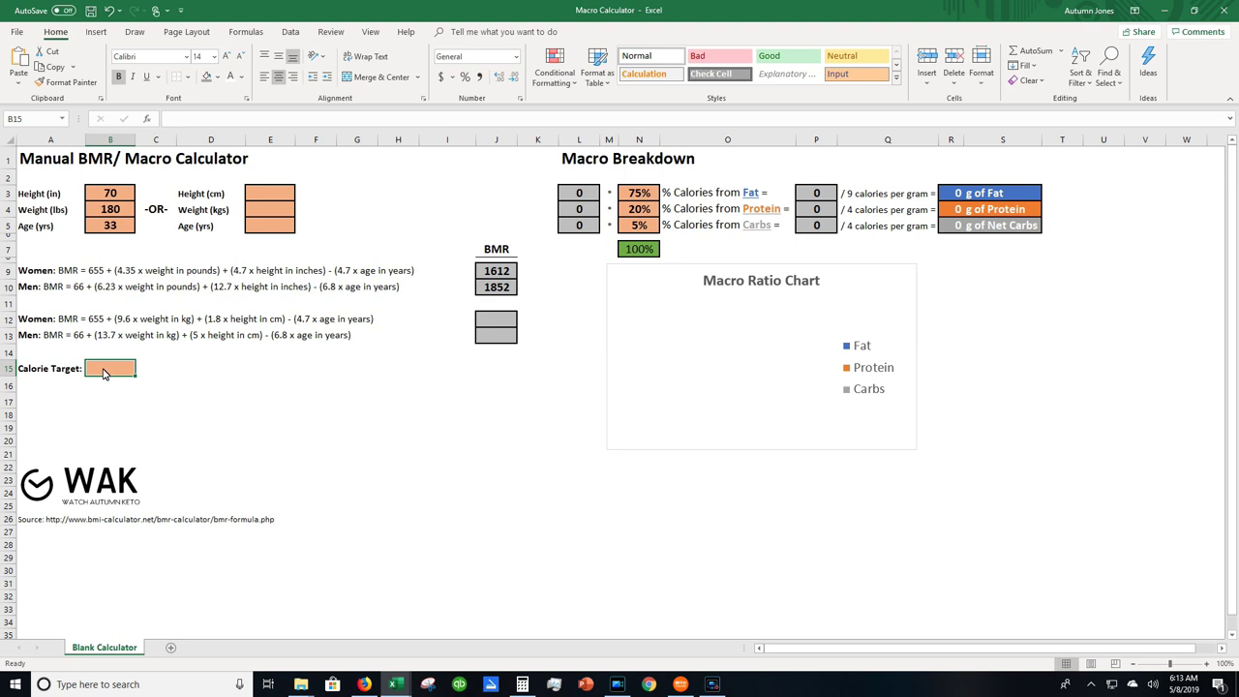
pyautogui.write('1600')
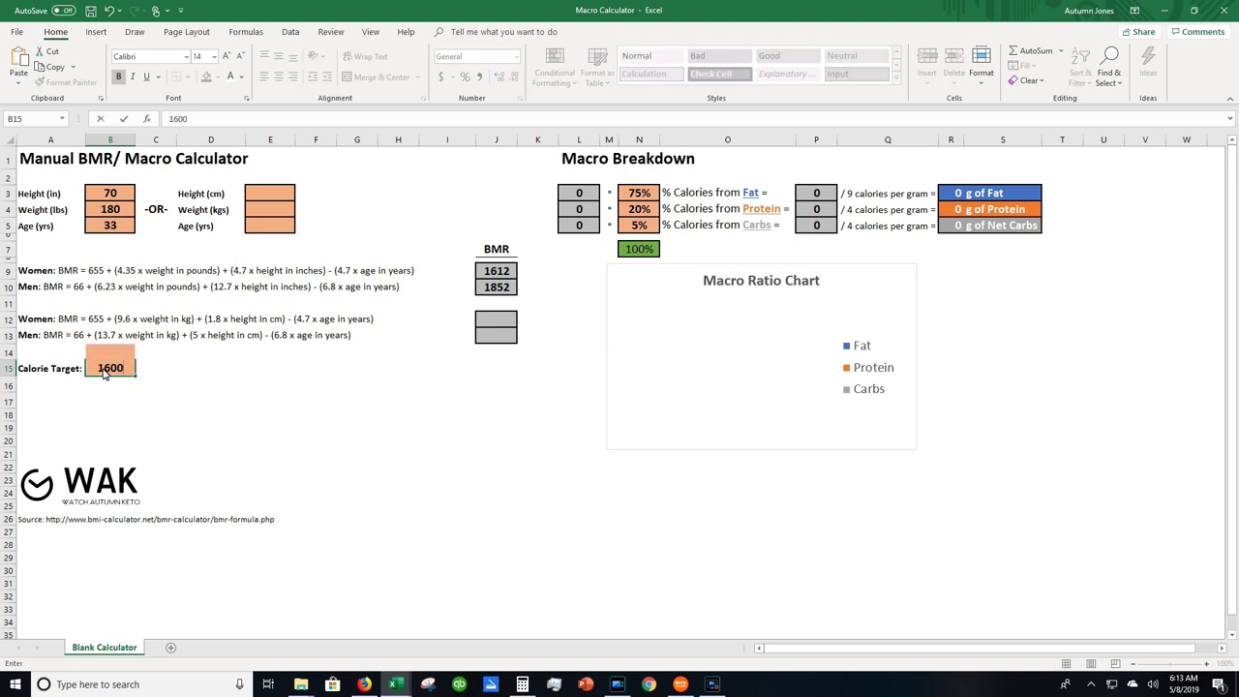
pyautogui.press('Return')
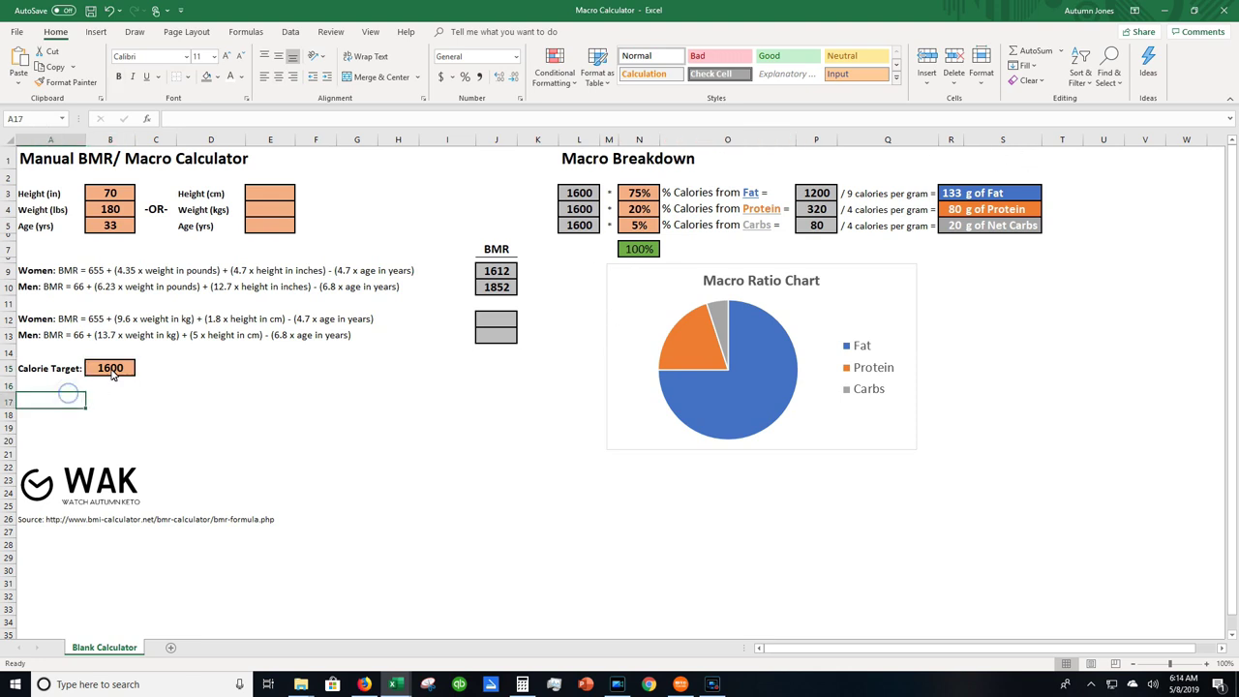
# Step: Examine how the calorie target feeds the Macro Breakdown and check the fat, protein and carb percentages
pyautogui.click(111, 371)
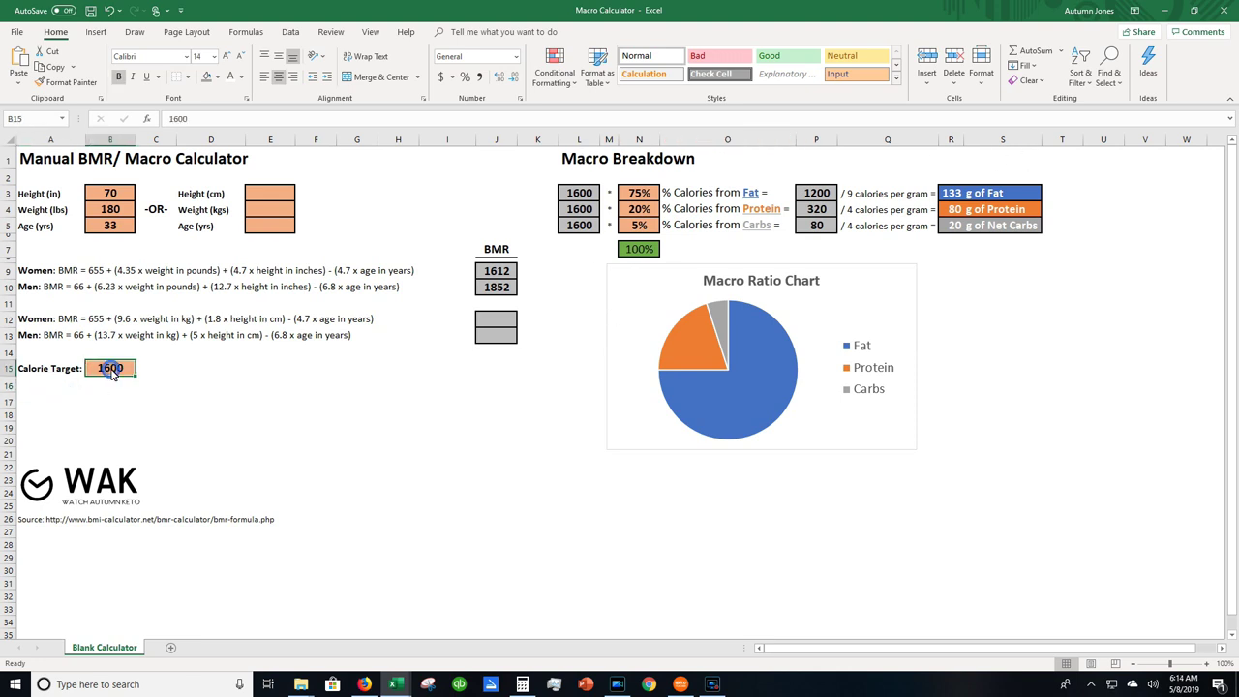
pyautogui.click(594, 196)
pyautogui.press('Down')
pyautogui.press('Down')
pyautogui.press('Down')
pyautogui.press('Down')
pyautogui.press('Down')
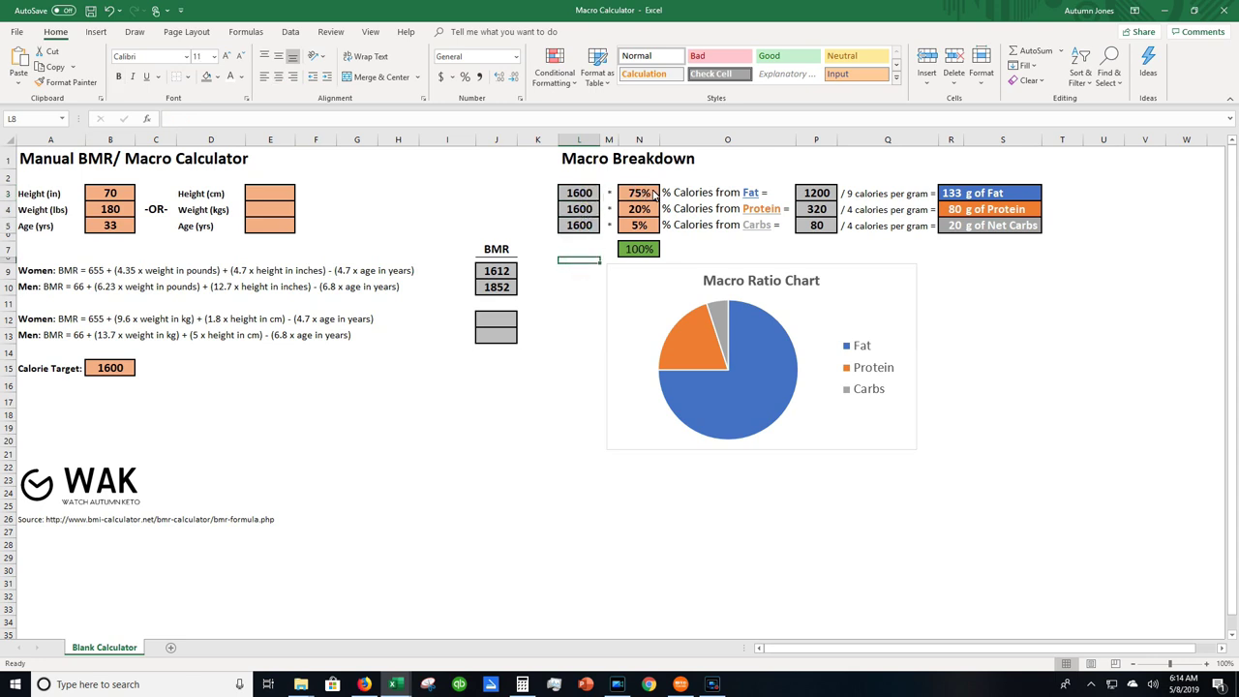
pyautogui.click(585, 165)
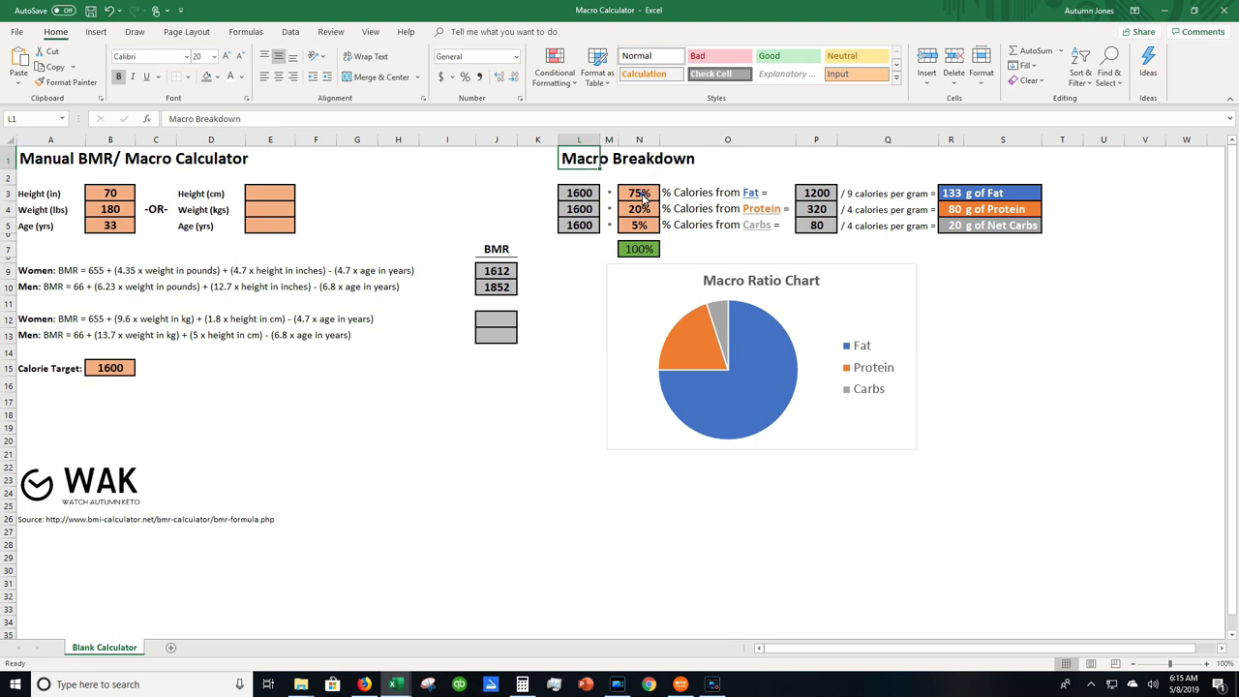
pyautogui.moveTo(641, 195); pyautogui.dragTo(640, 227)
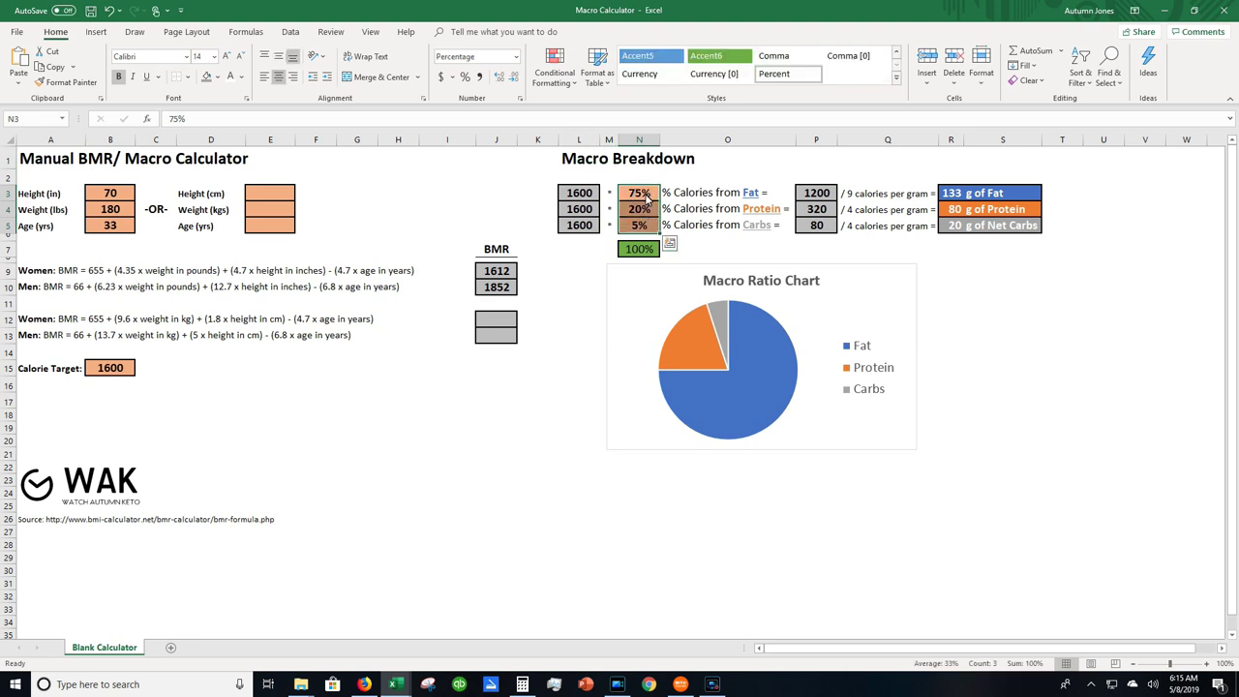
pyautogui.click(646, 197)
pyautogui.press('Down')
pyautogui.press('Down')
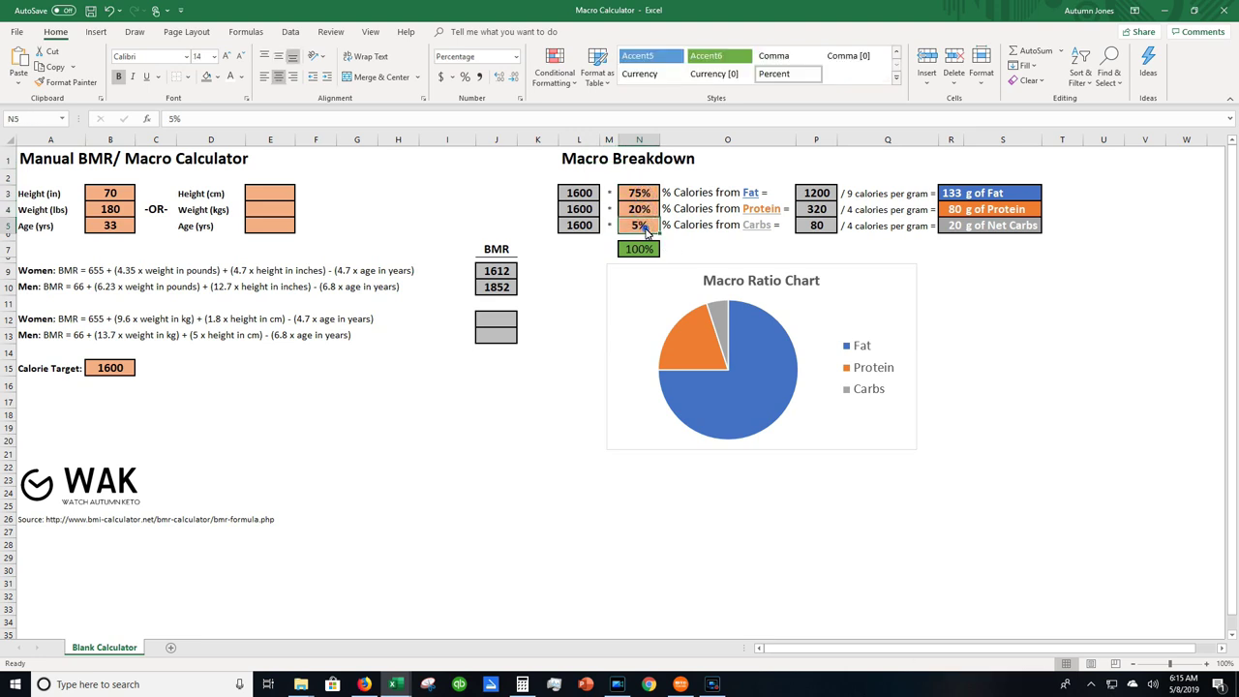
# Step: Change the Macro Breakdown ratios to 70% of calories from fat and 25% from protein
pyautogui.click(647, 196)
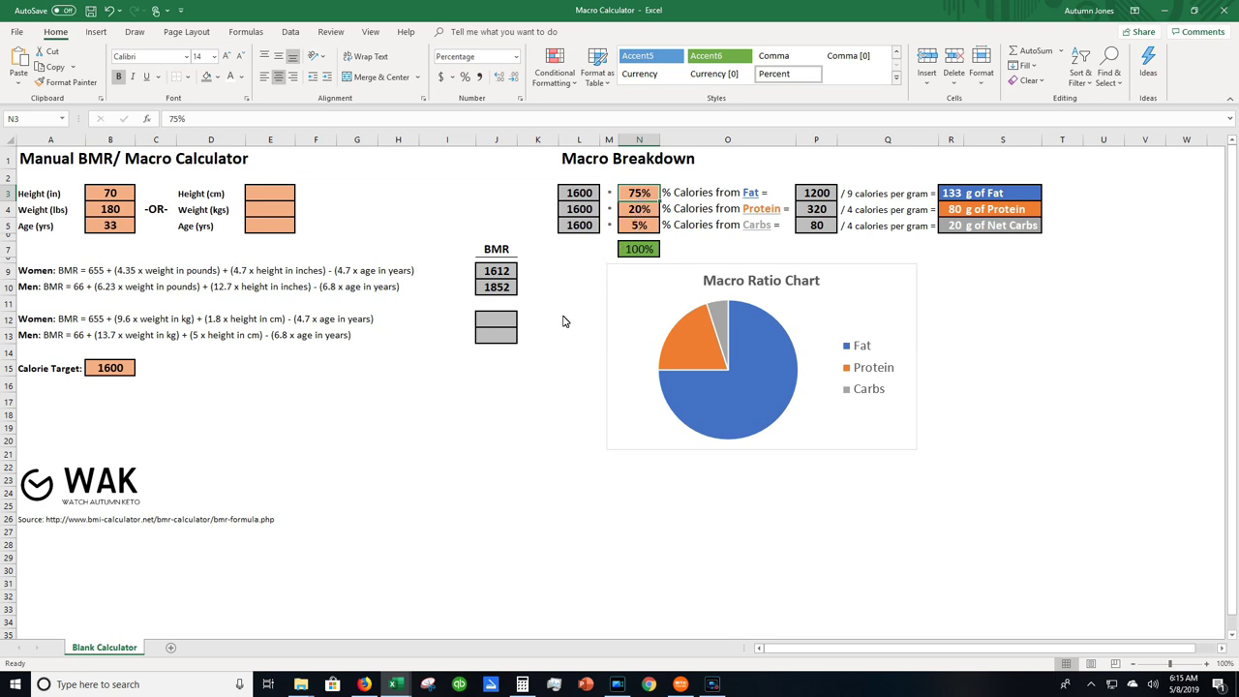
pyautogui.write('70')
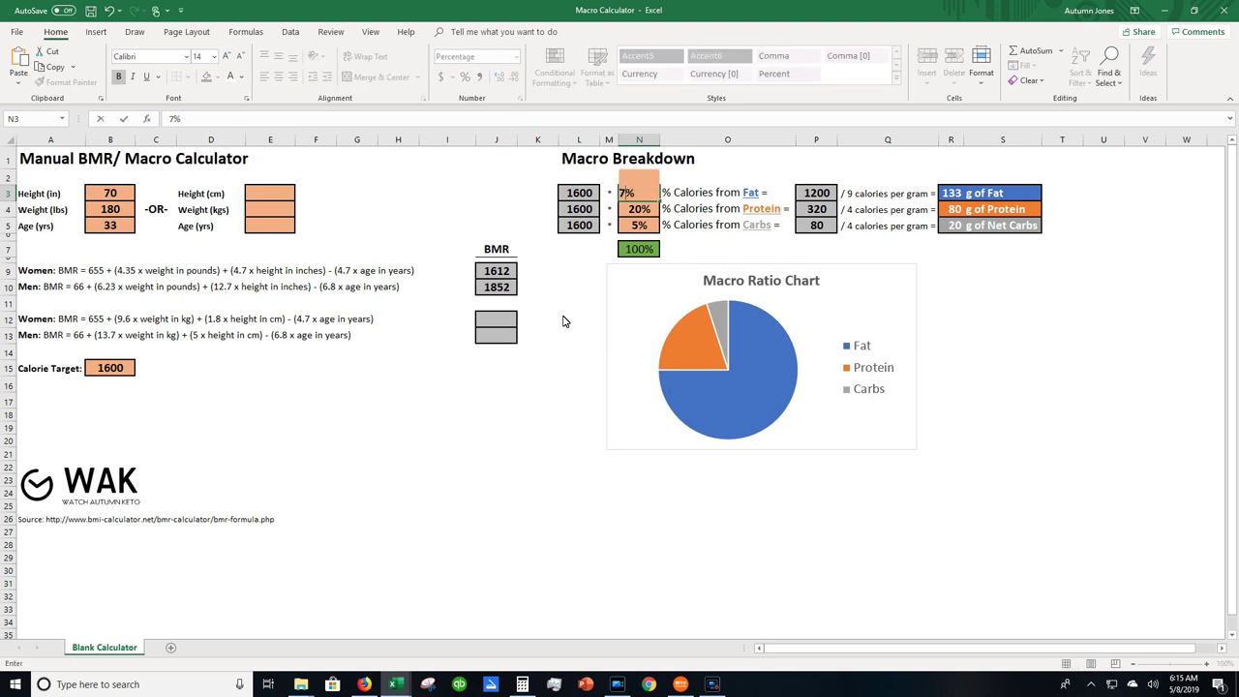
pyautogui.press('Return')
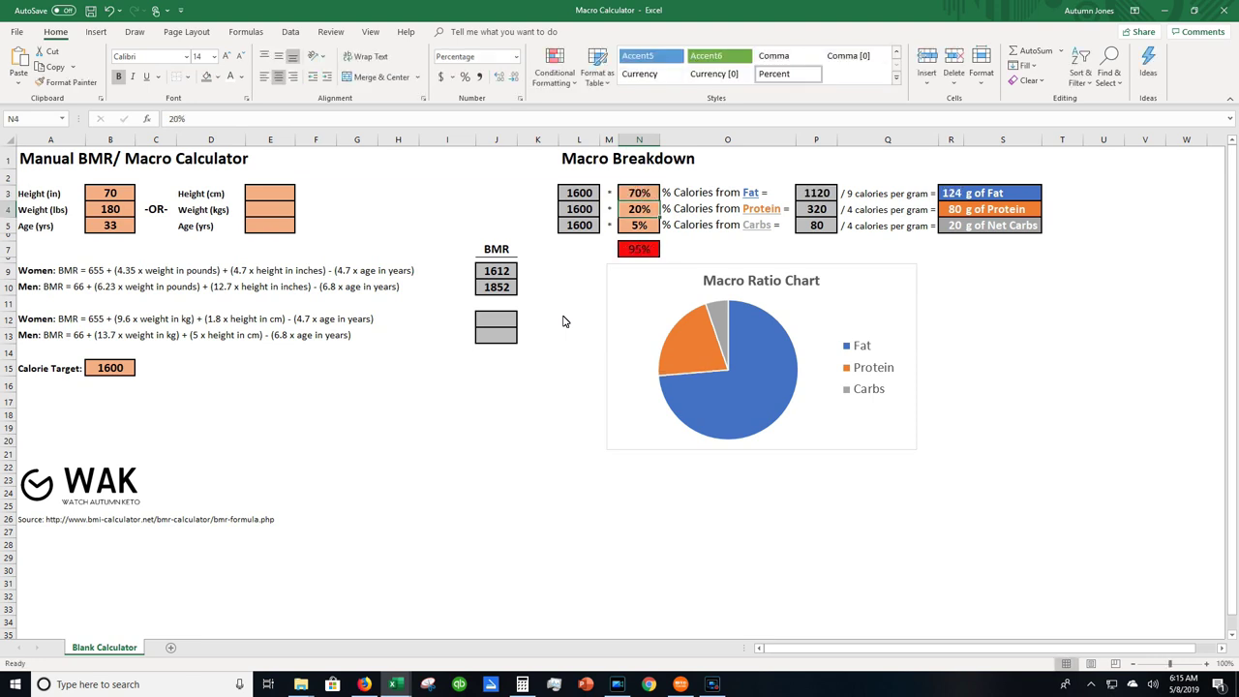
pyautogui.write('25')
pyautogui.click(608, 249)
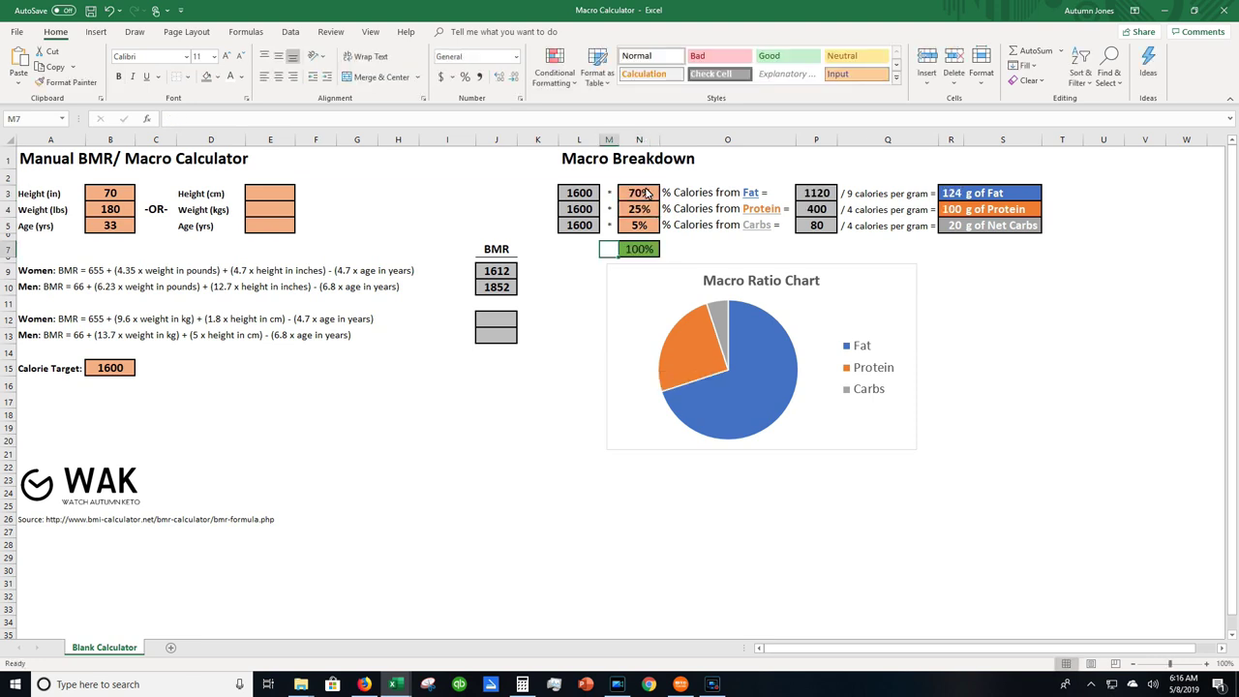
pyautogui.moveTo(646, 192); pyautogui.dragTo(649, 227)
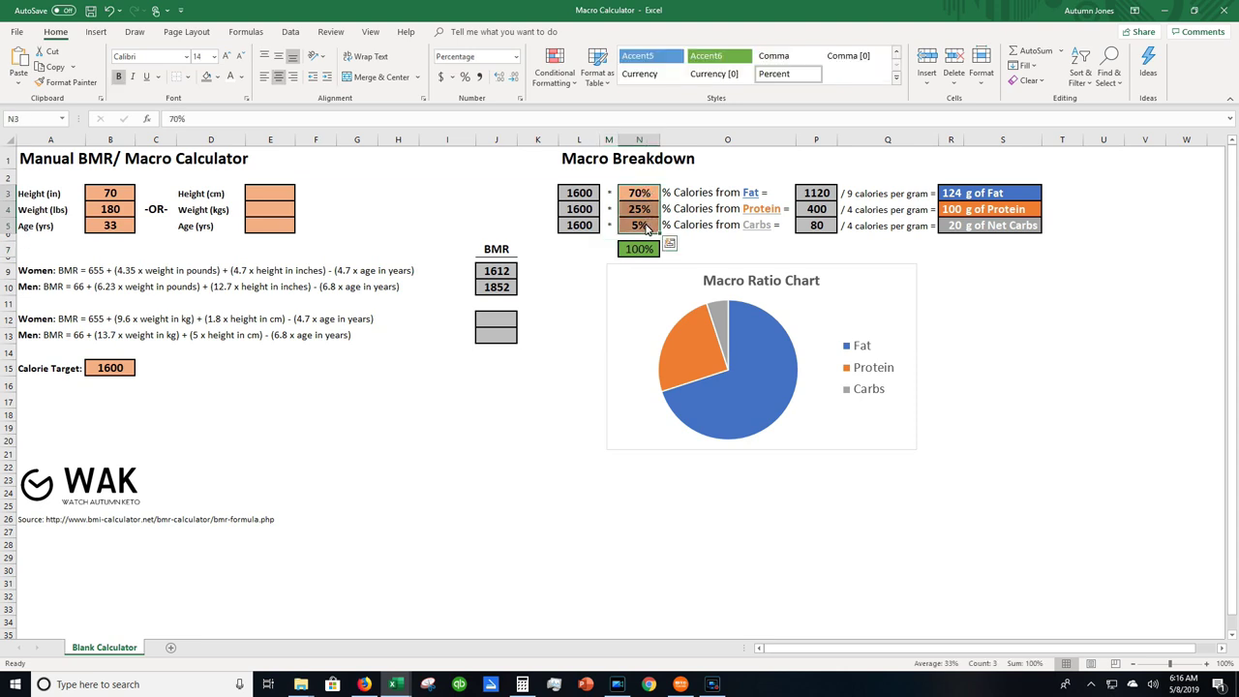
pyautogui.press('Down')
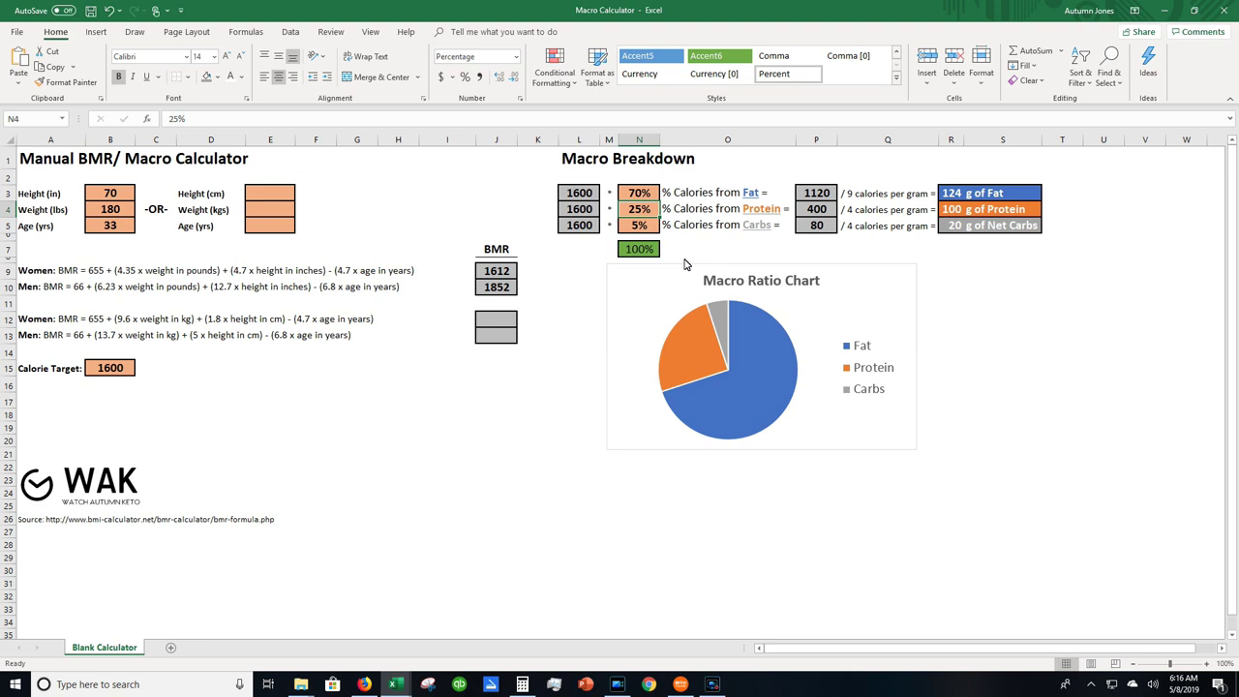
pyautogui.press('Up')
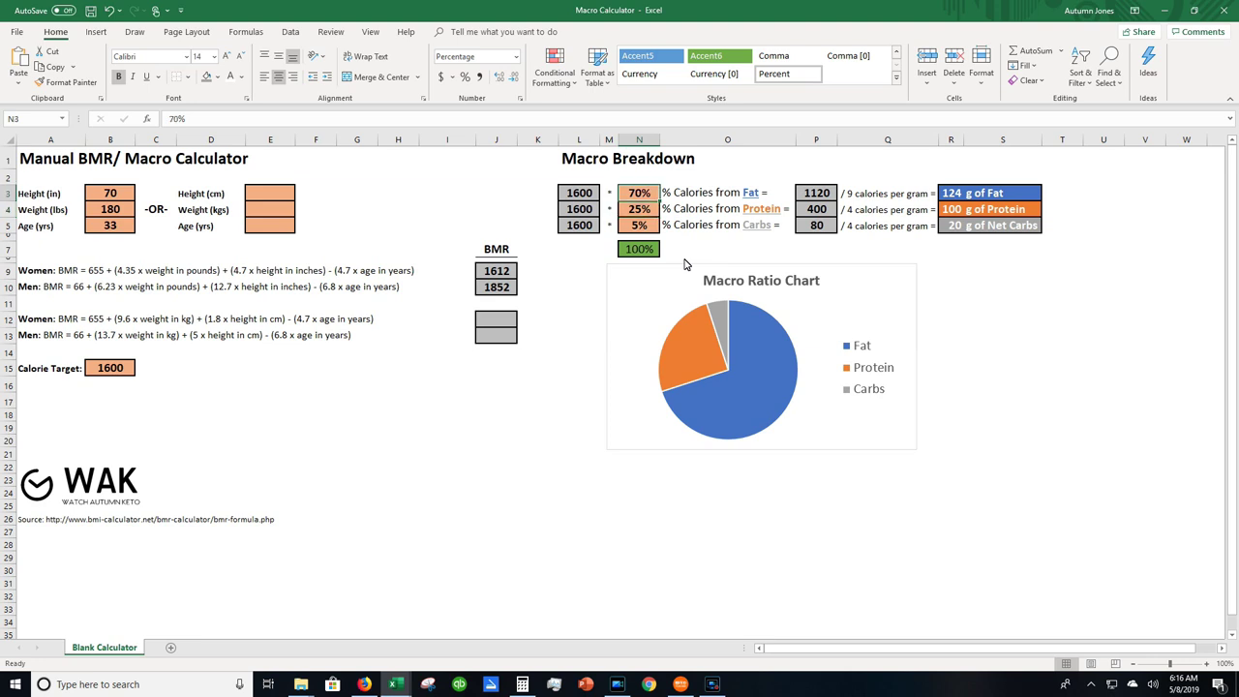
# Step: Try a Macro Breakdown of 80% of calories from fat and 20% from protein with the carbs percentage cleared
pyautogui.write('80')
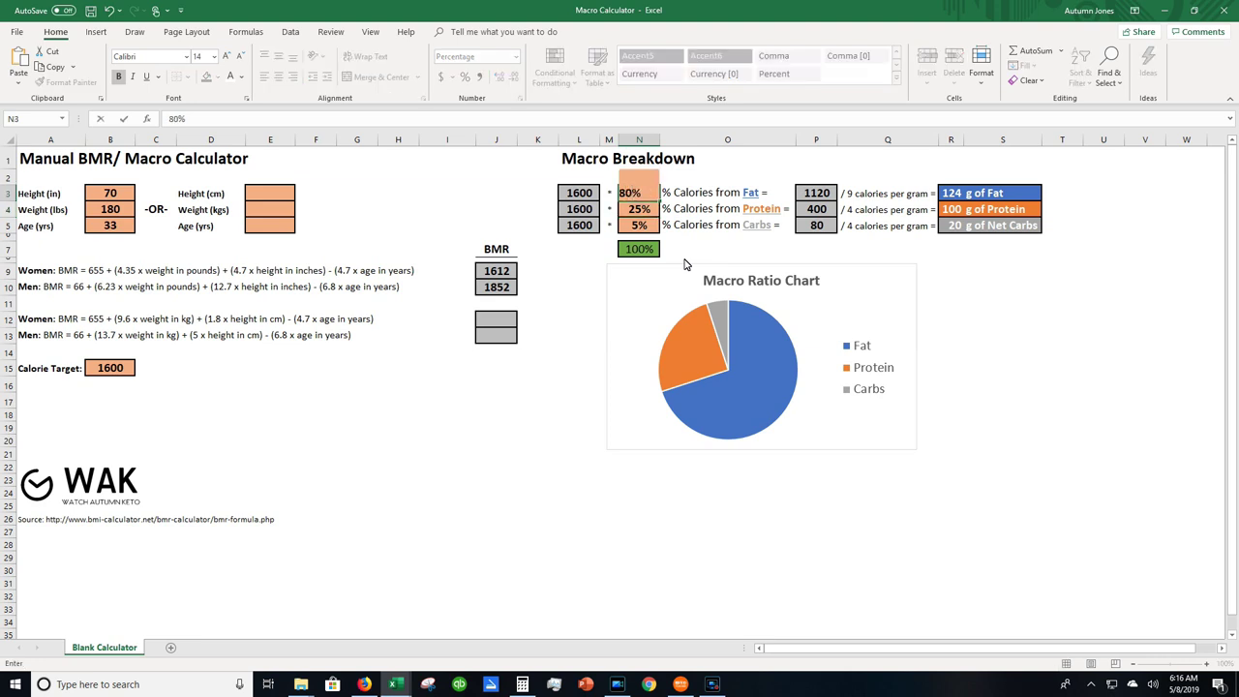
pyautogui.press('Return')
pyautogui.write('20')
pyautogui.press('Return')
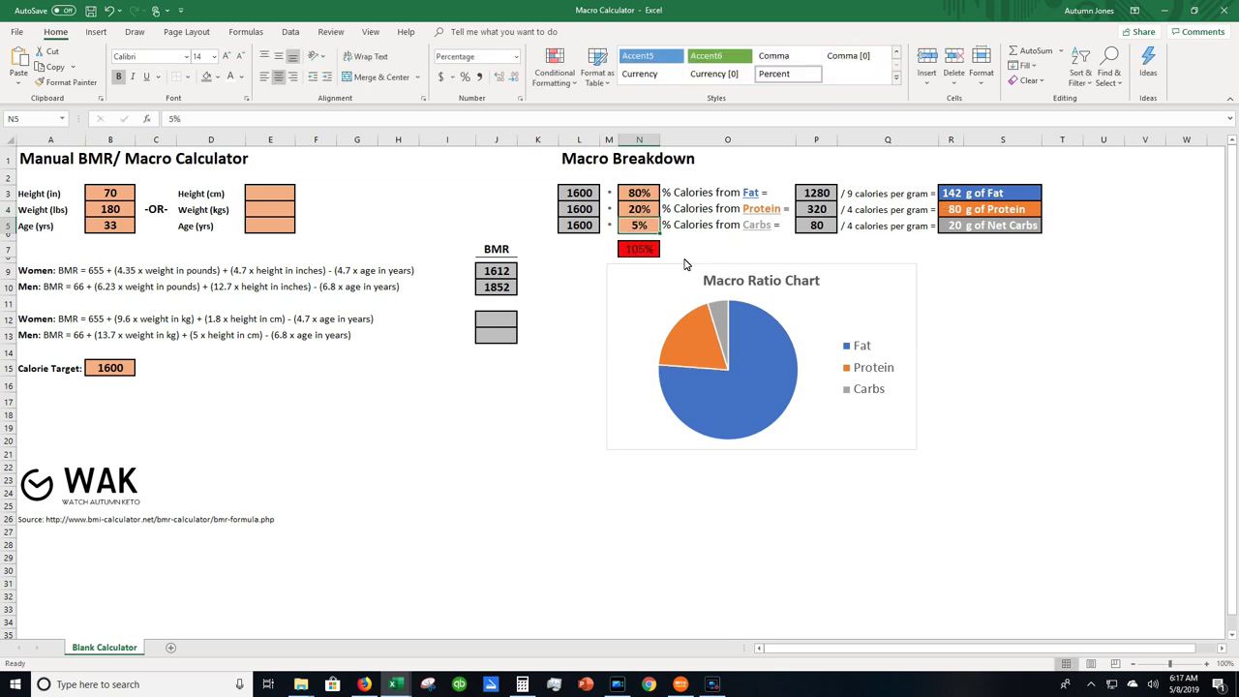
pyautogui.press('BackSpace')
pyautogui.press('Up')
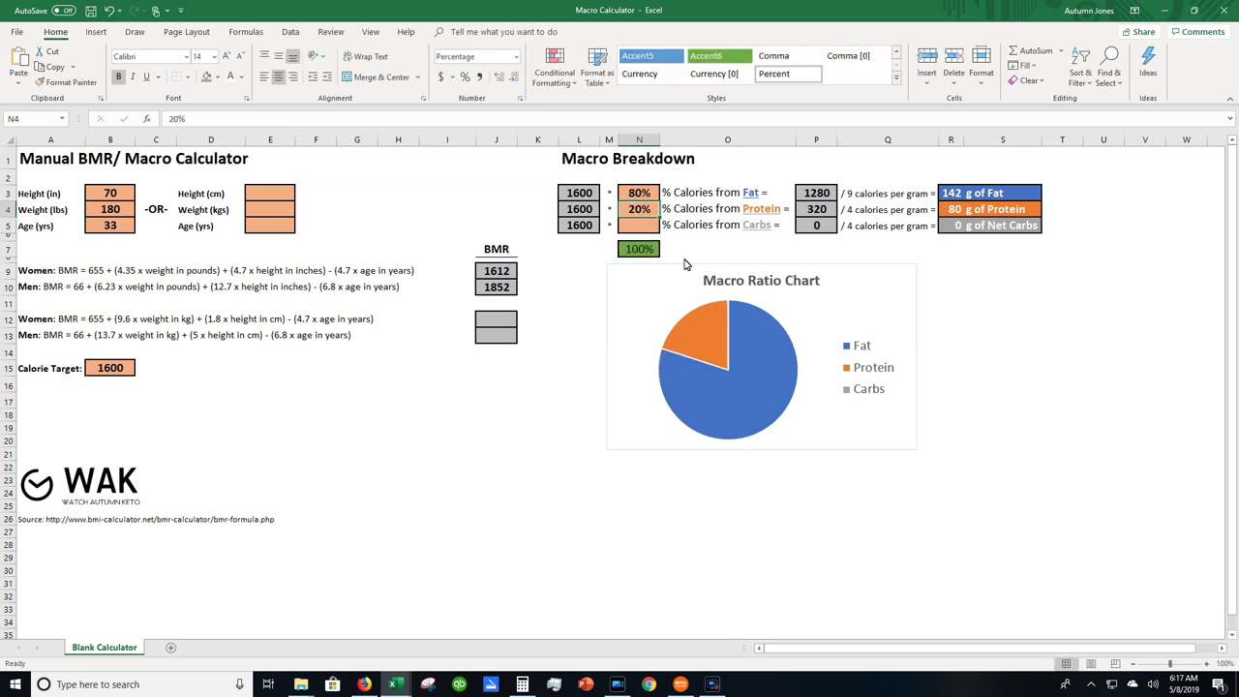
# Step: Set the Macro Breakdown ratios to 75% of calories from fat, 20% from protein and 5% from carbs
pyautogui.press('Up')
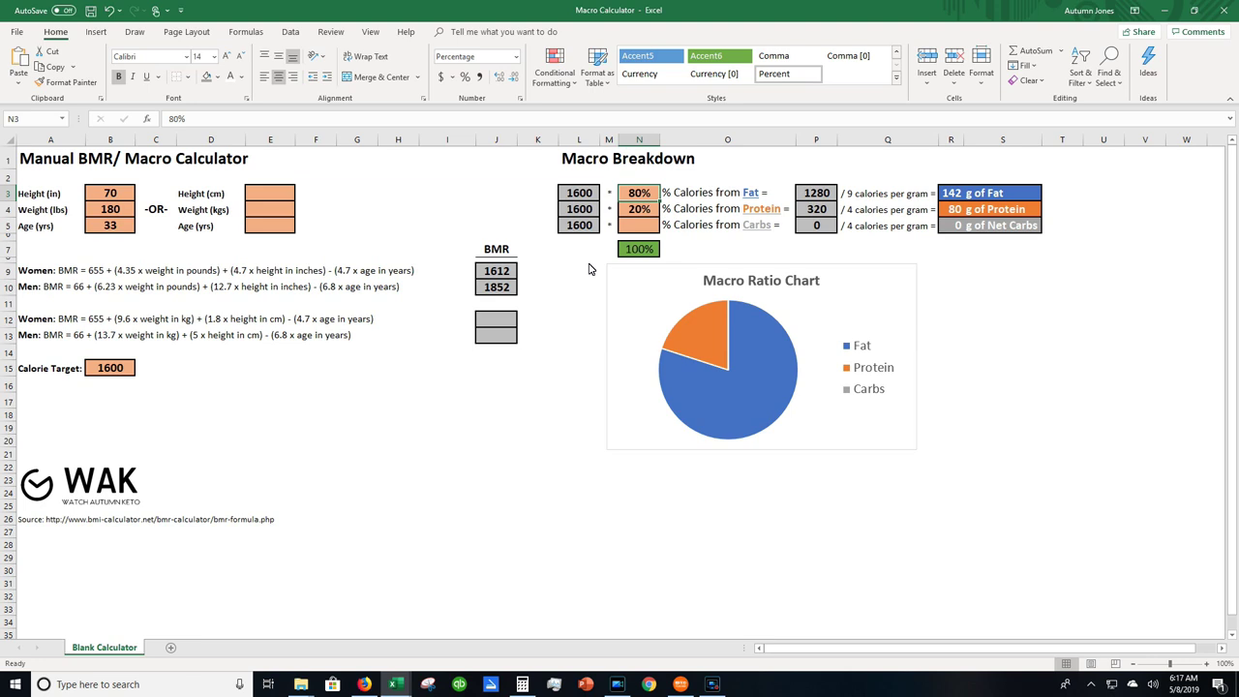
pyautogui.write('75')
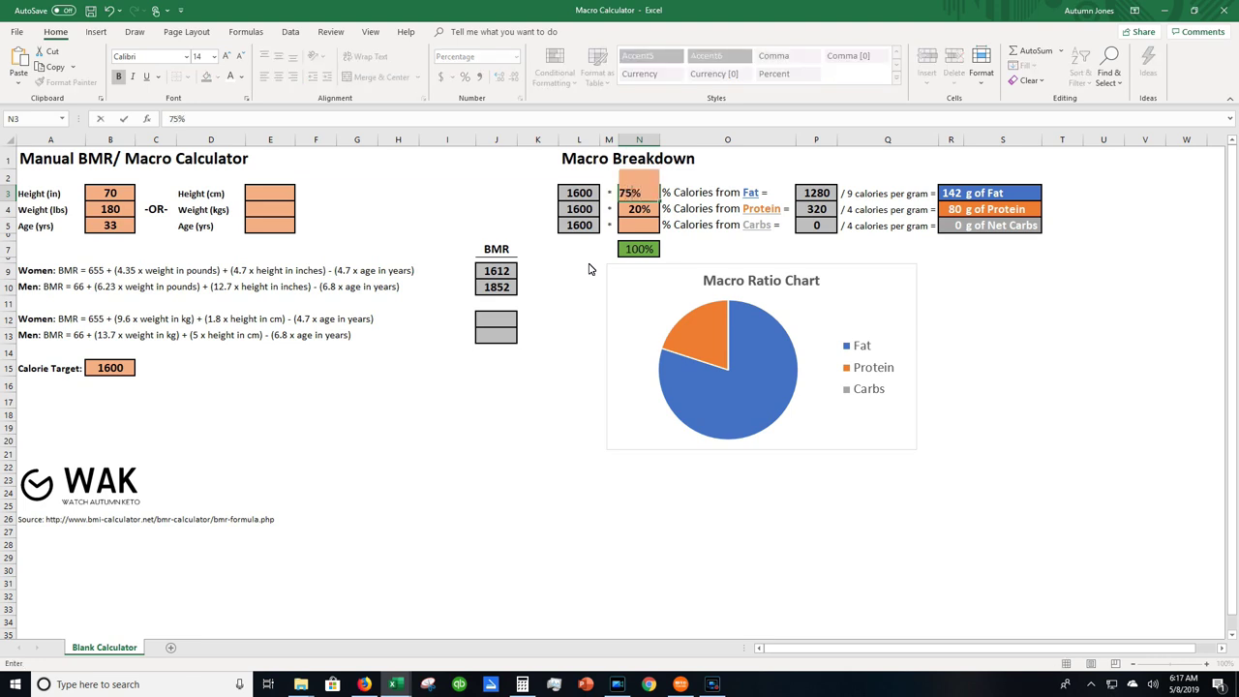
pyautogui.press('Return')
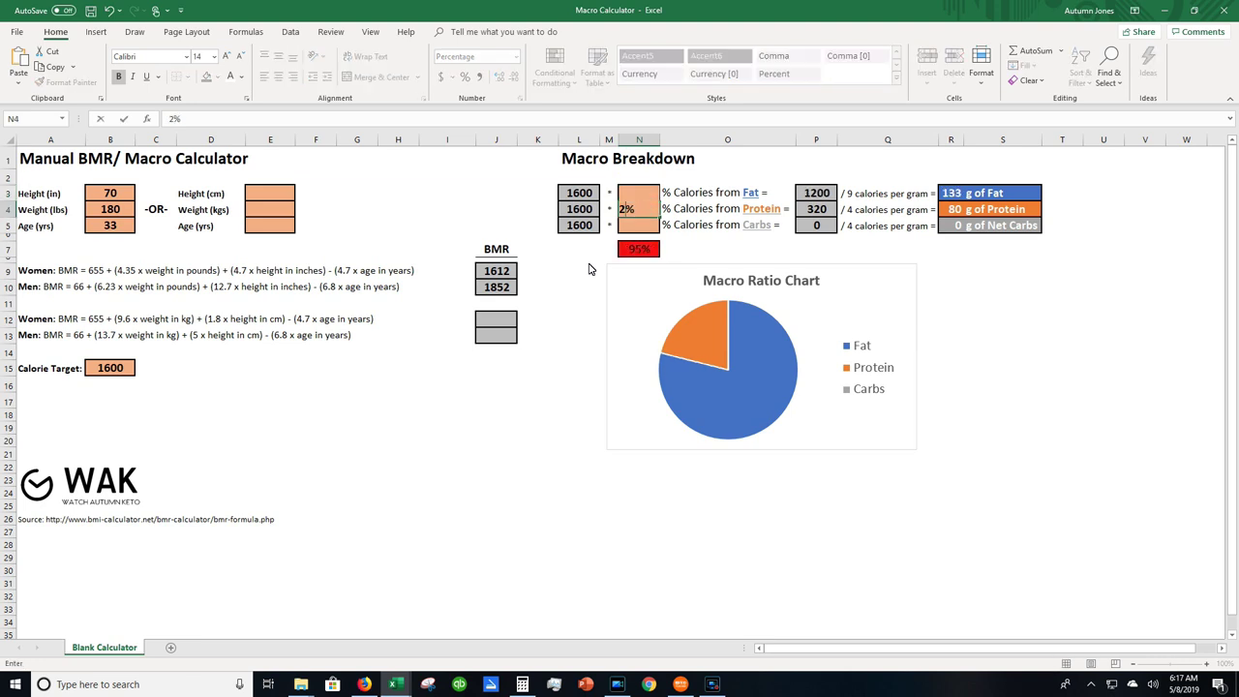
pyautogui.press('Return')
pyautogui.write('5')
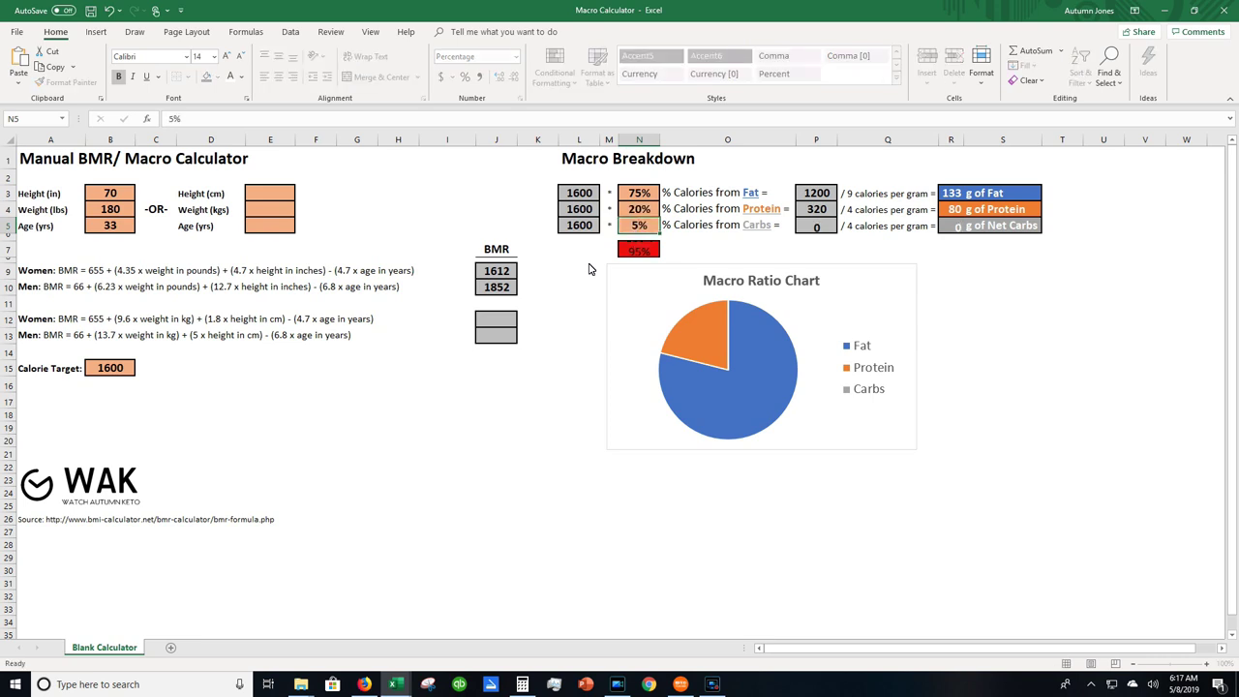
pyautogui.press('Up')
pyautogui.press('Up')
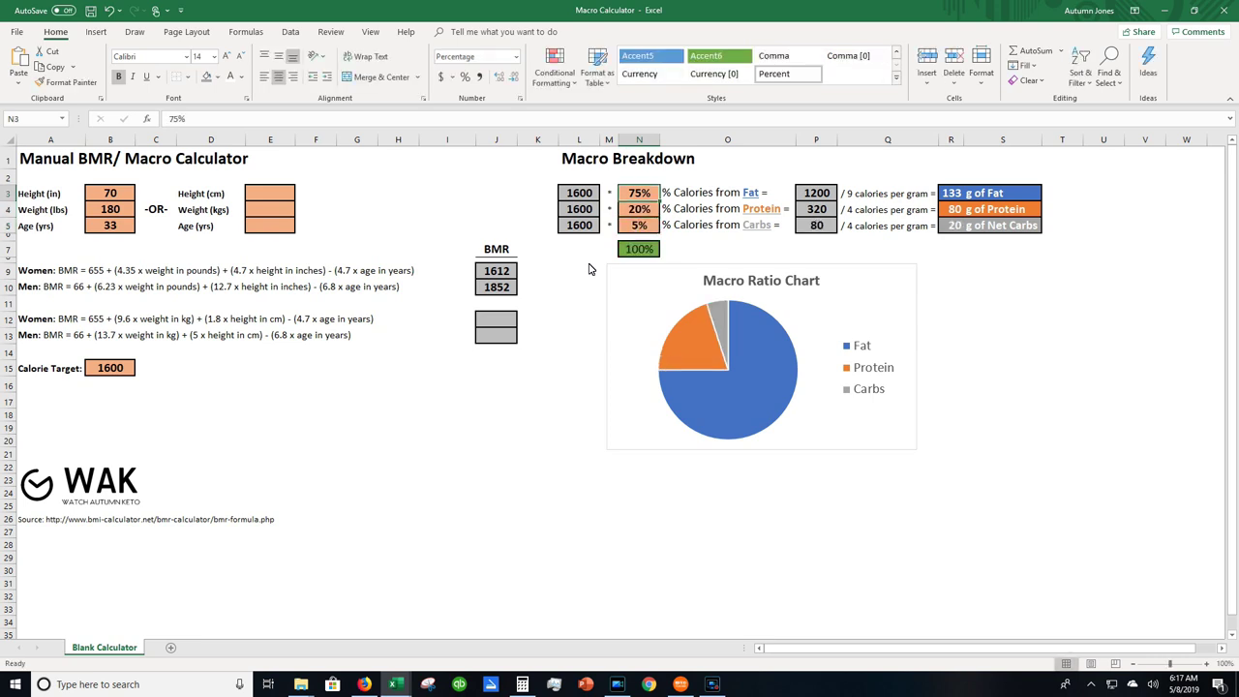
# Step: Examine how the calorie target and each percentage produce the calories from fat, protein and carbs
pyautogui.press('Left')
pyautogui.press('Left')
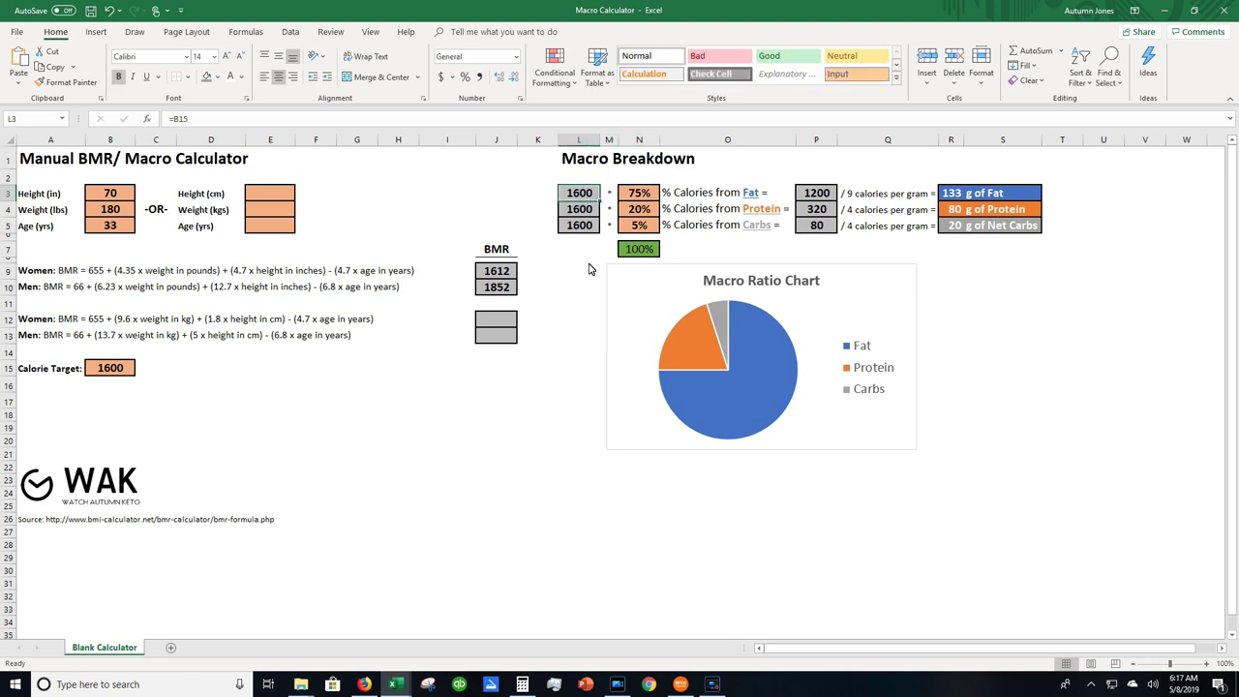
pyautogui.press('Right')
pyautogui.press('Right')
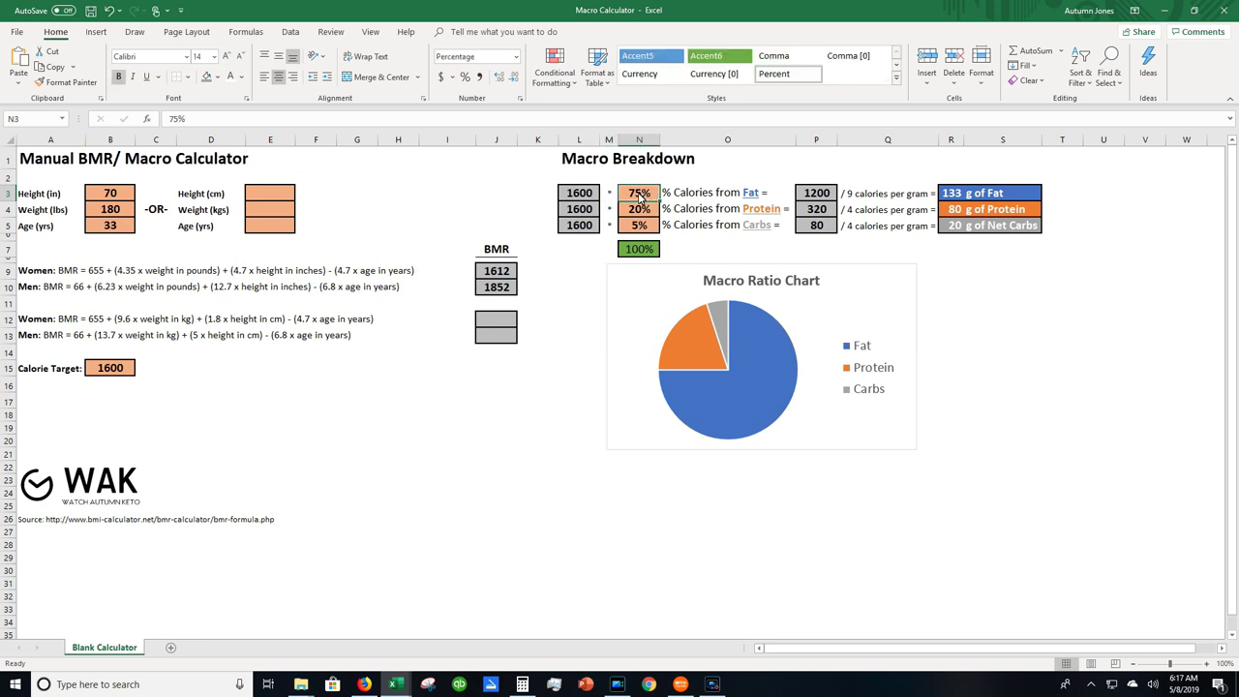
pyautogui.click(816, 193)
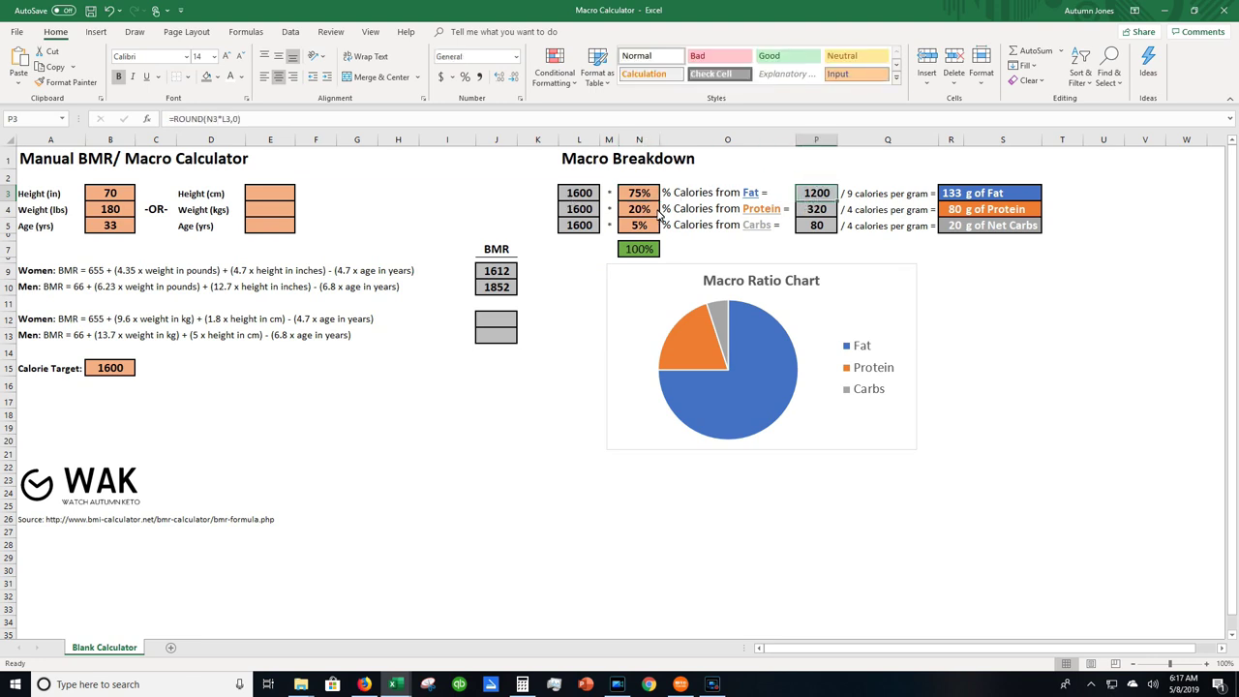
pyautogui.click(588, 212)
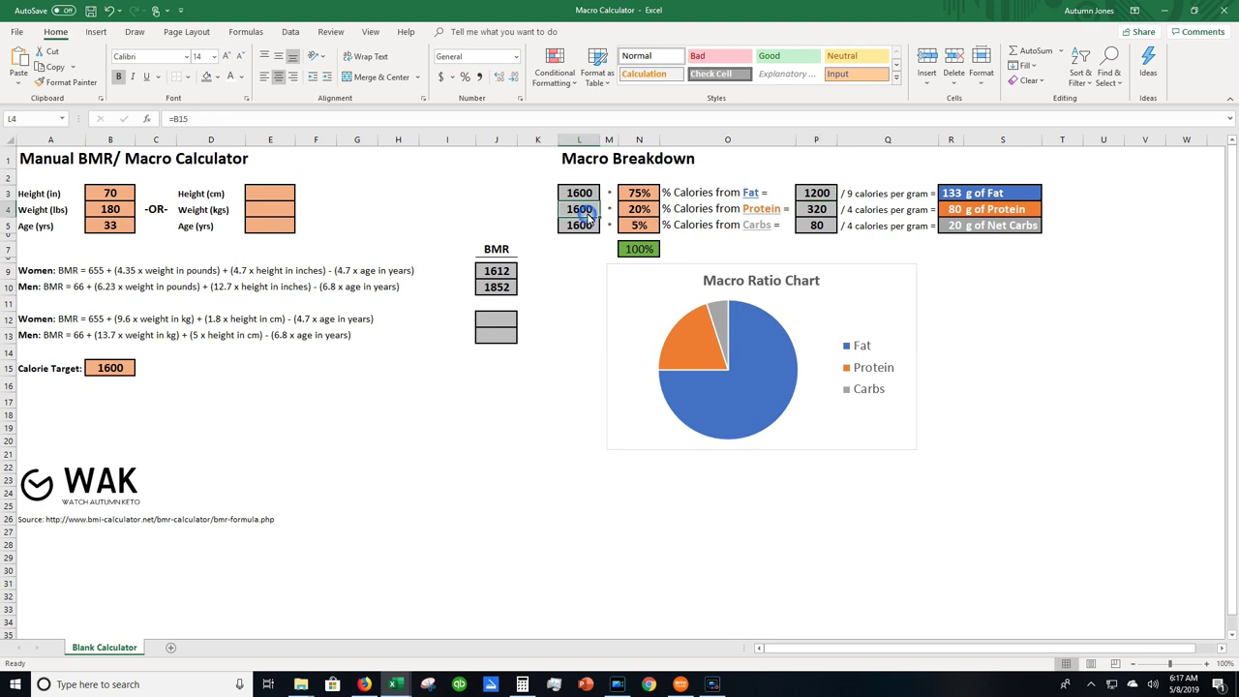
pyautogui.click(649, 217)
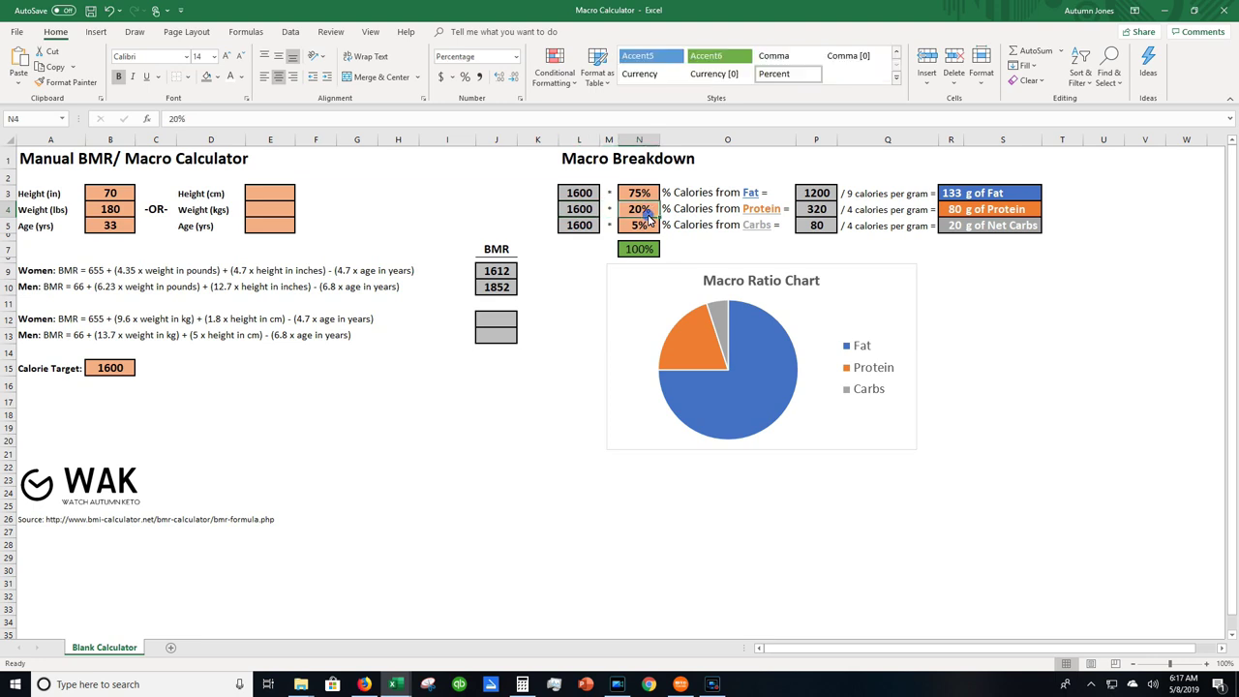
pyautogui.click(829, 214)
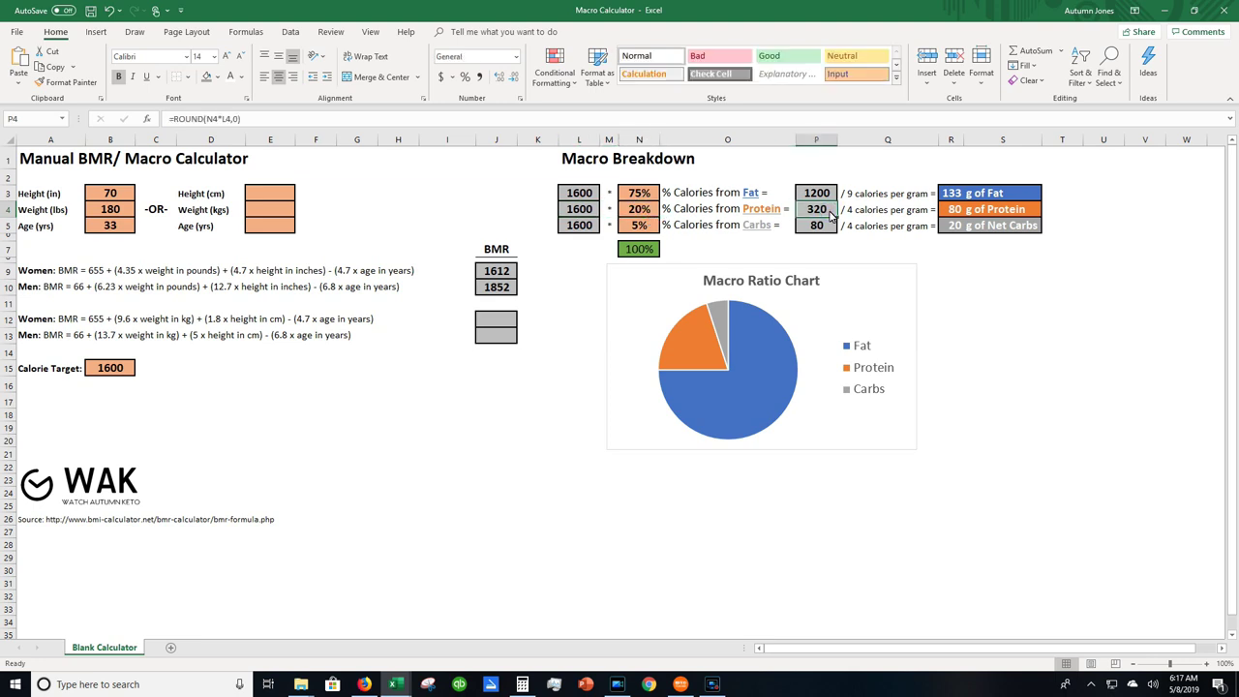
pyautogui.click(584, 228)
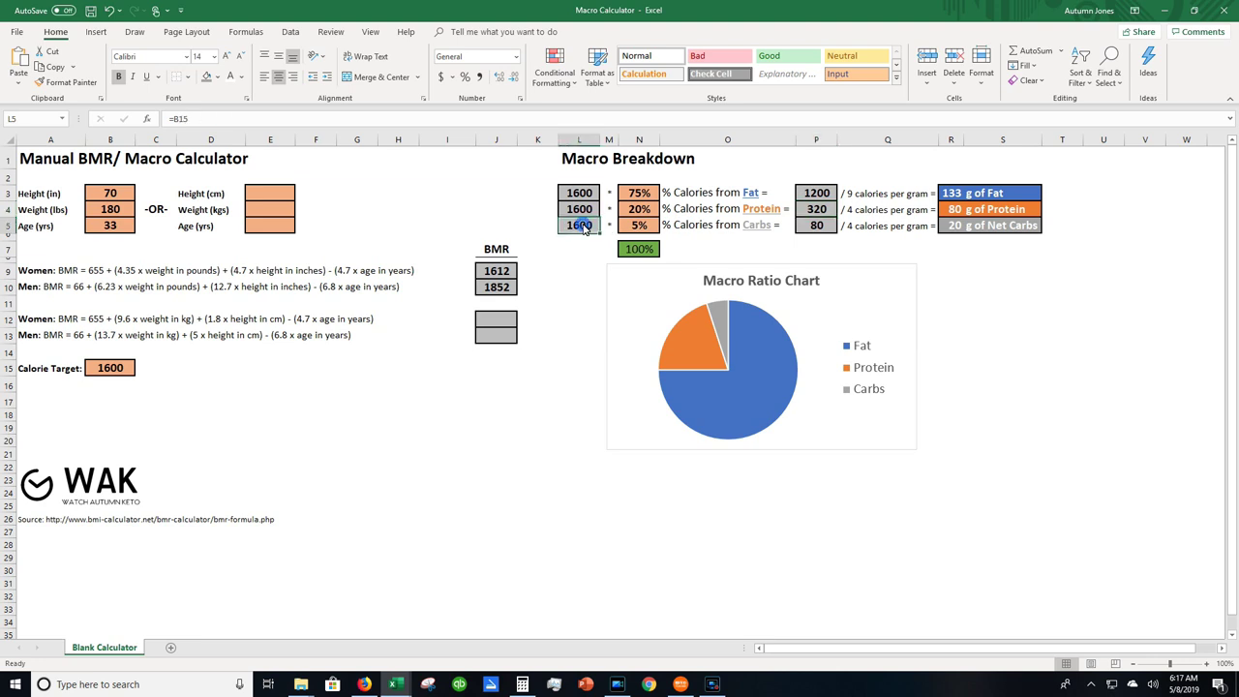
pyautogui.click(655, 228)
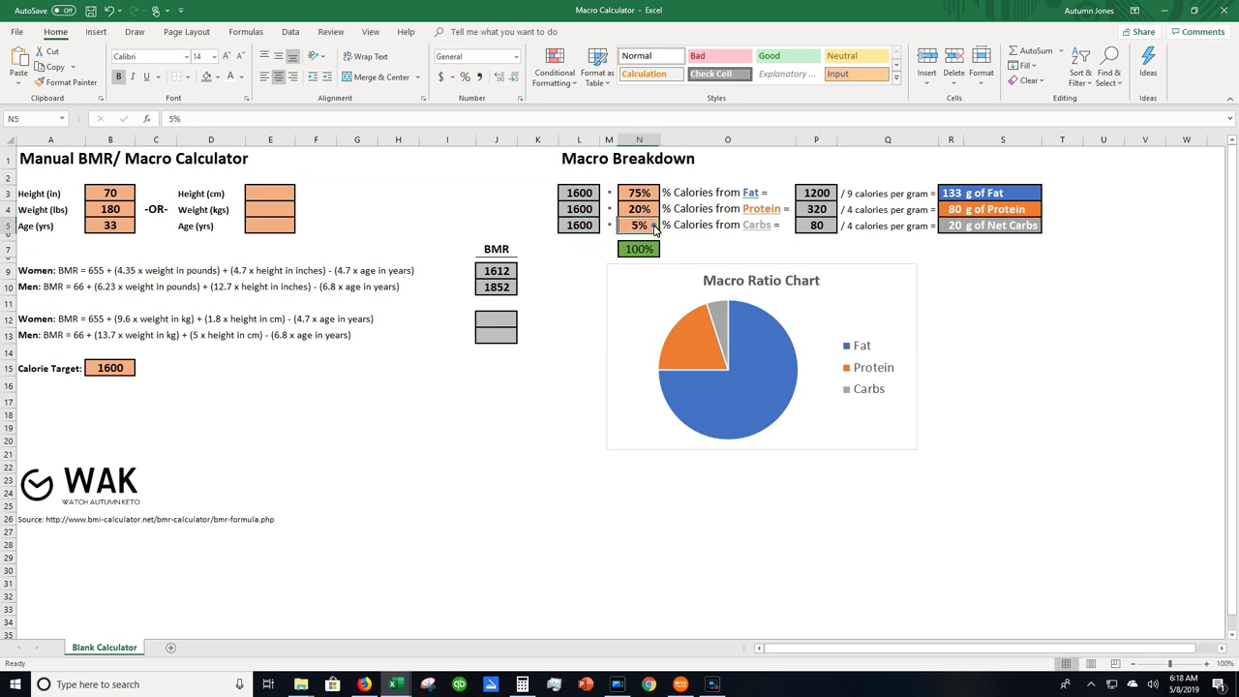
pyautogui.click(822, 229)
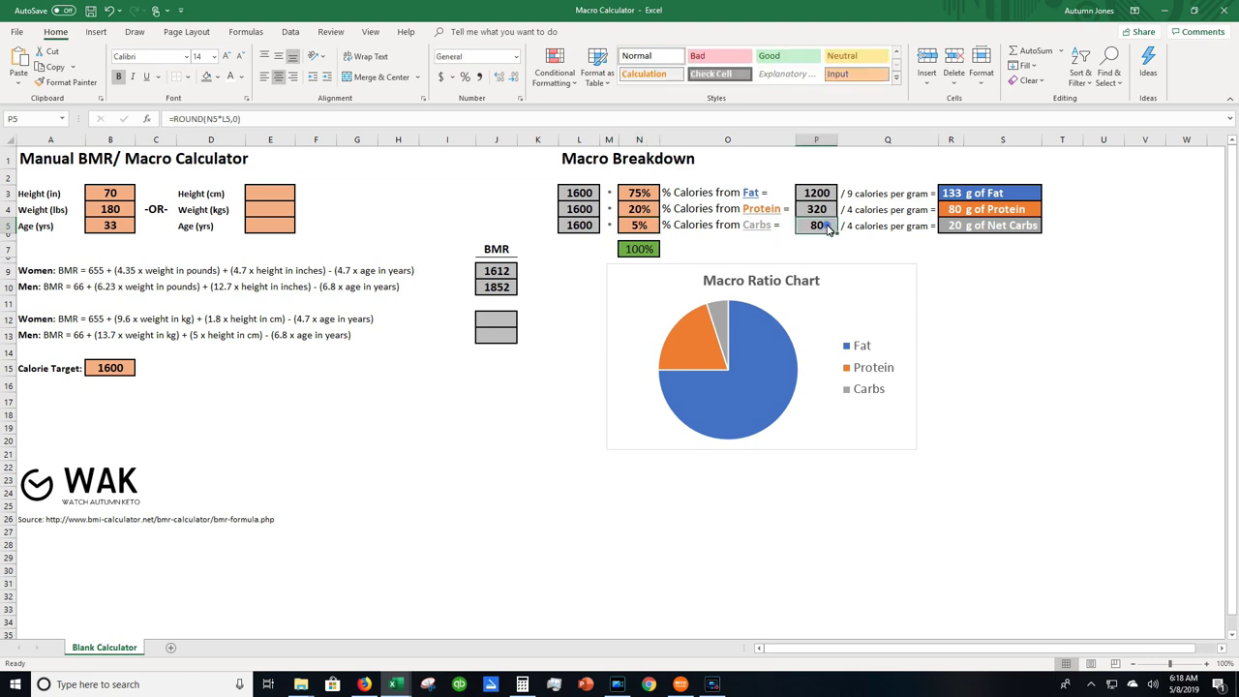
# Step: Check the calories-per-gram divisors for fat, protein and carbs in the Macro Breakdown
pyautogui.click(868, 195)
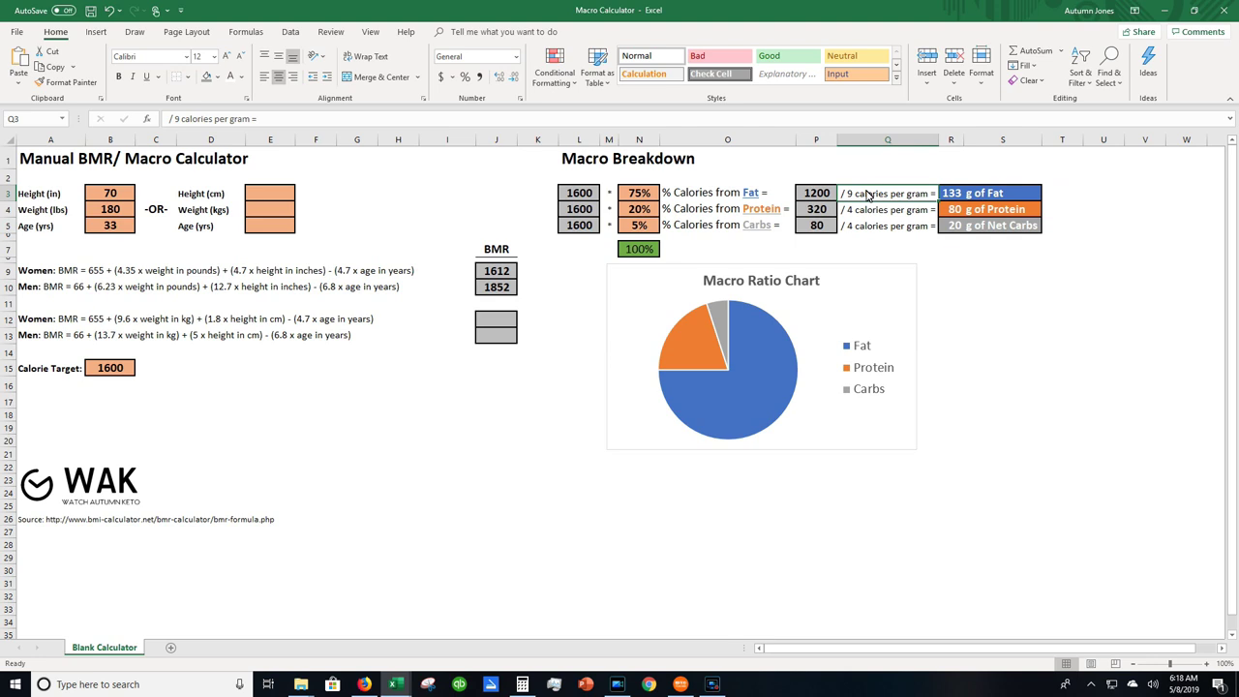
pyautogui.press('Down')
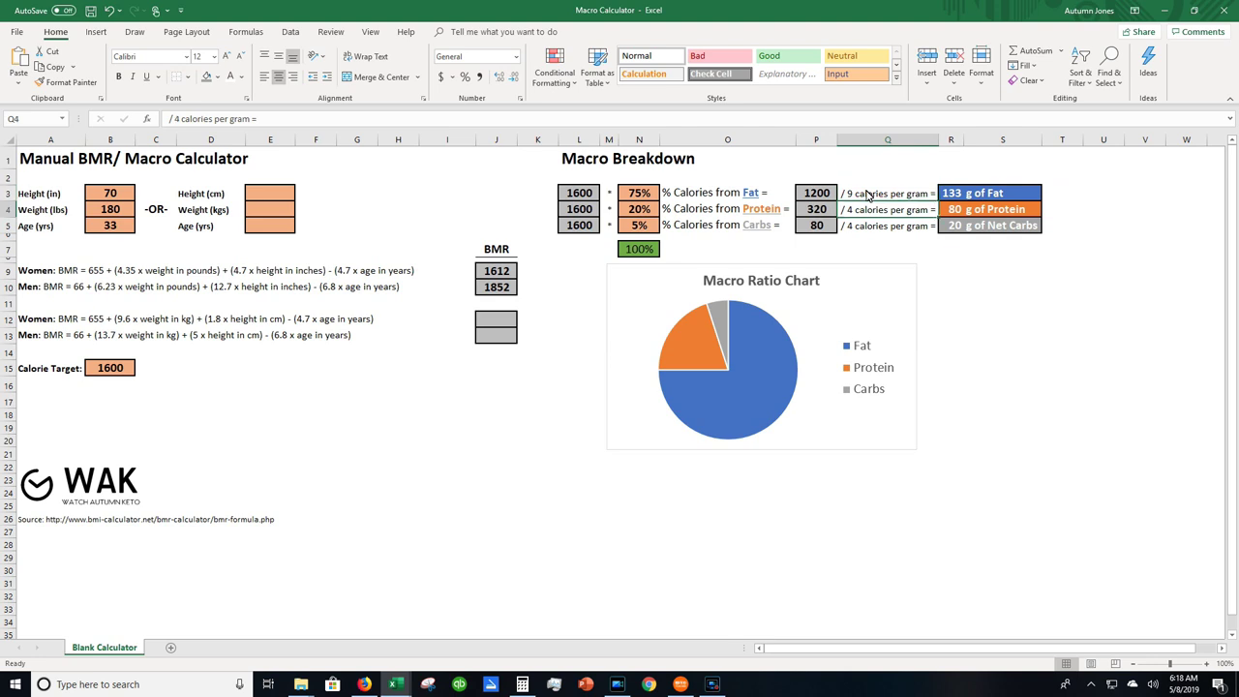
pyautogui.press('Down')
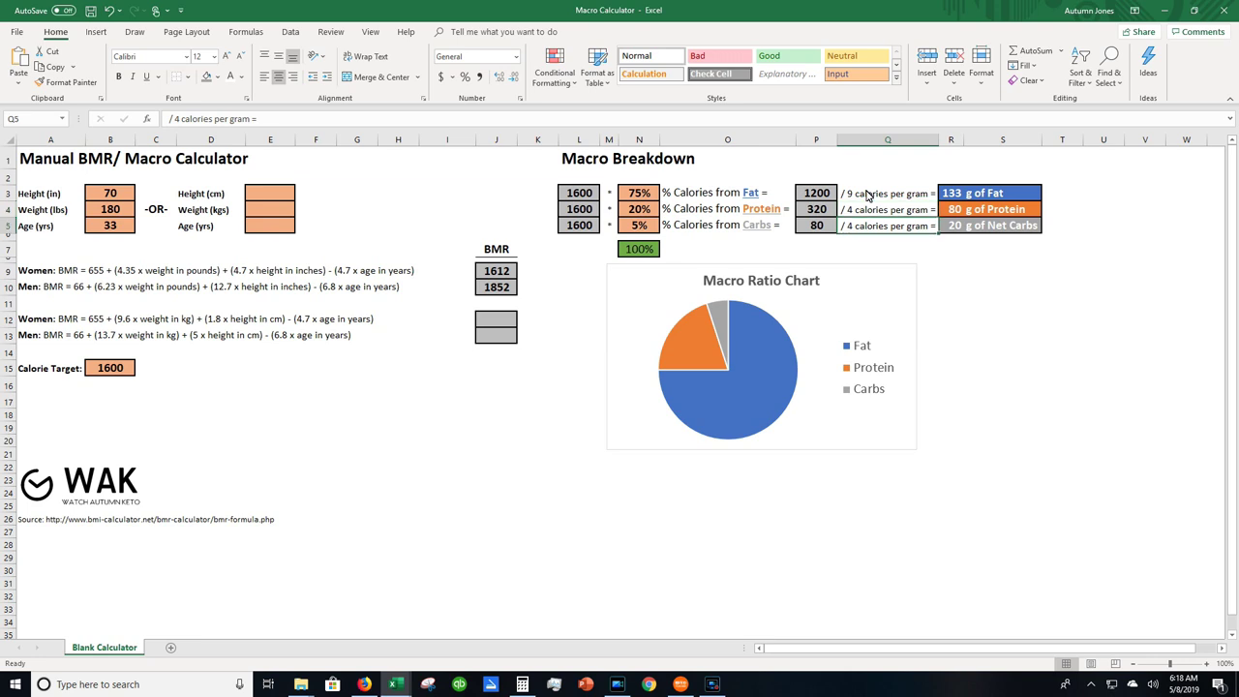
pyautogui.press('Up')
pyautogui.press('Up')
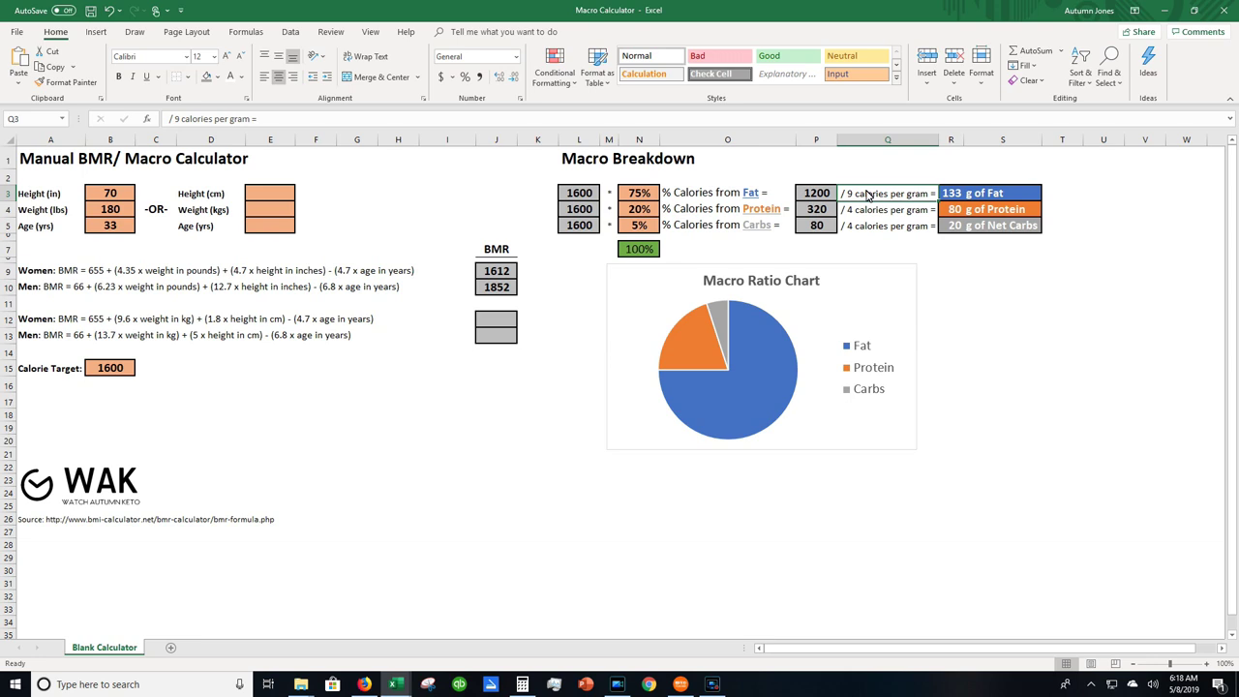
# Step: Trace how each macro's calories are divided by its calories per gram to give the daily grams
pyautogui.press('Left')
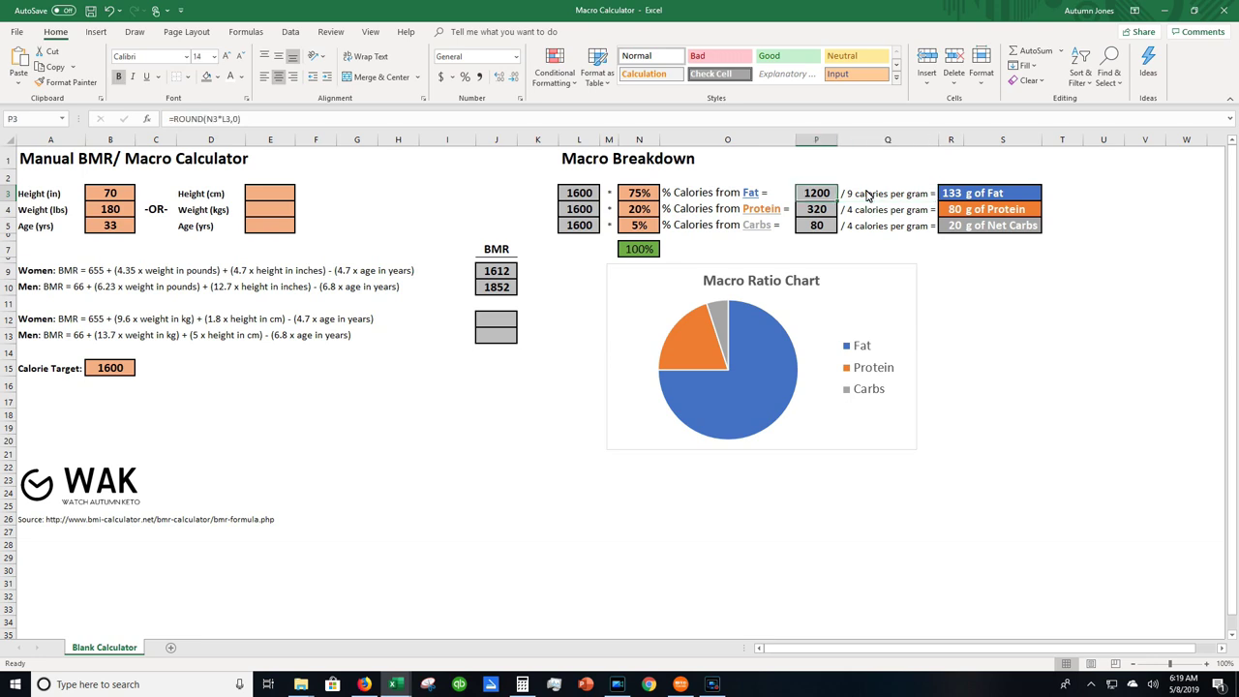
pyautogui.press('Right')
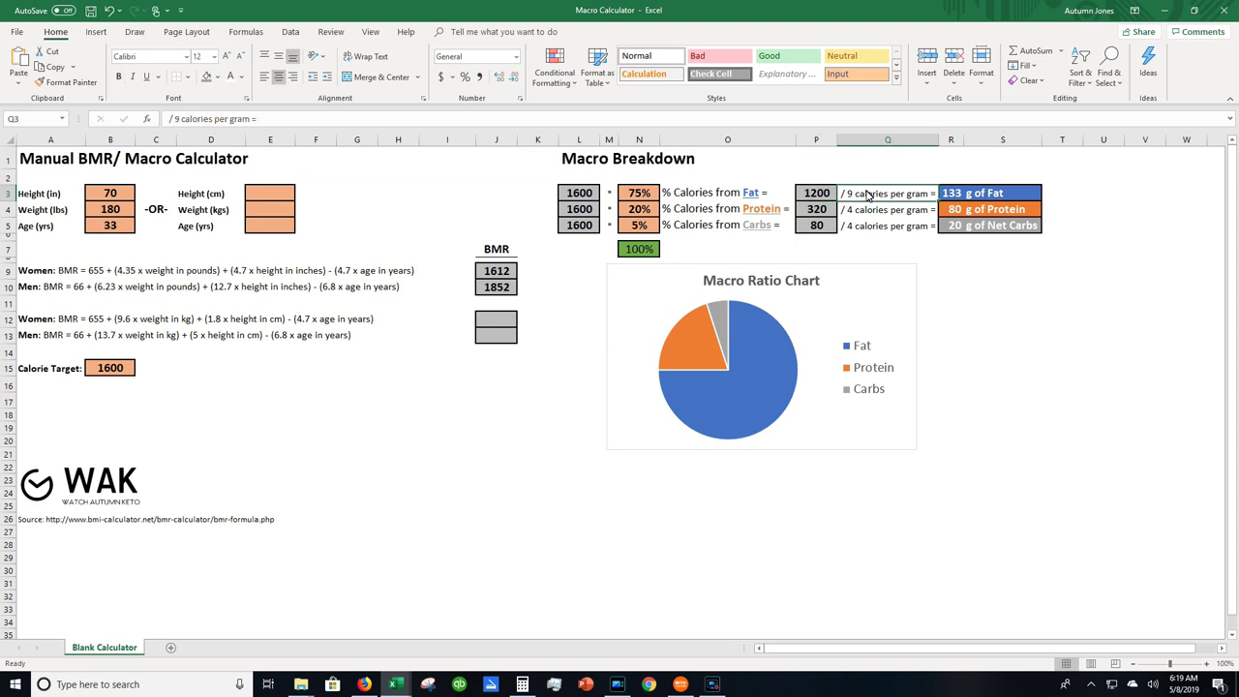
pyautogui.press('Left')
pyautogui.press('Down')
pyautogui.press('Right')
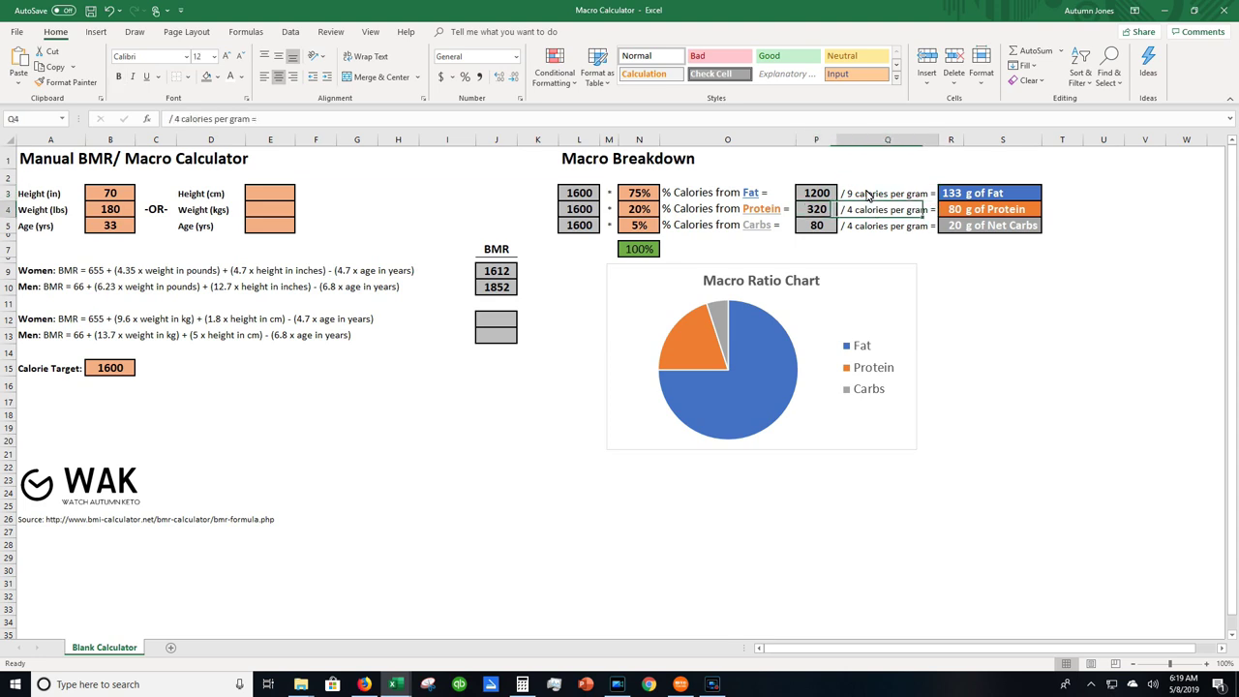
pyautogui.press('Left')
pyautogui.press('Down')
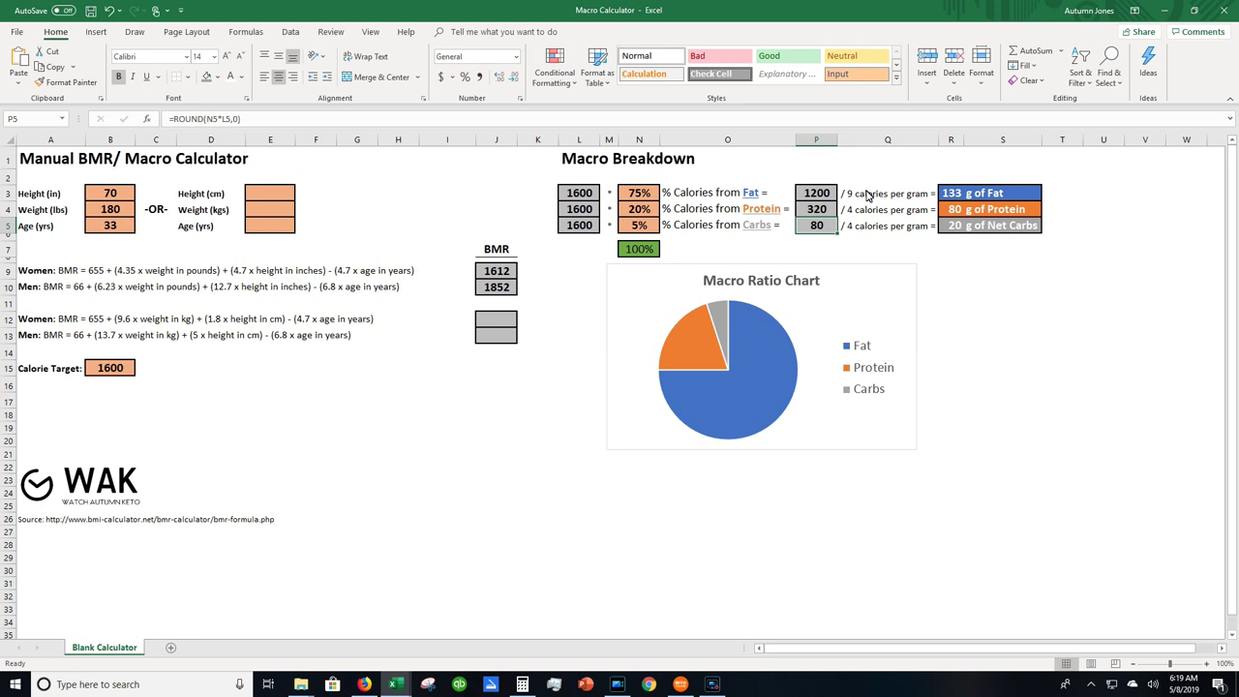
pyautogui.press('Right')
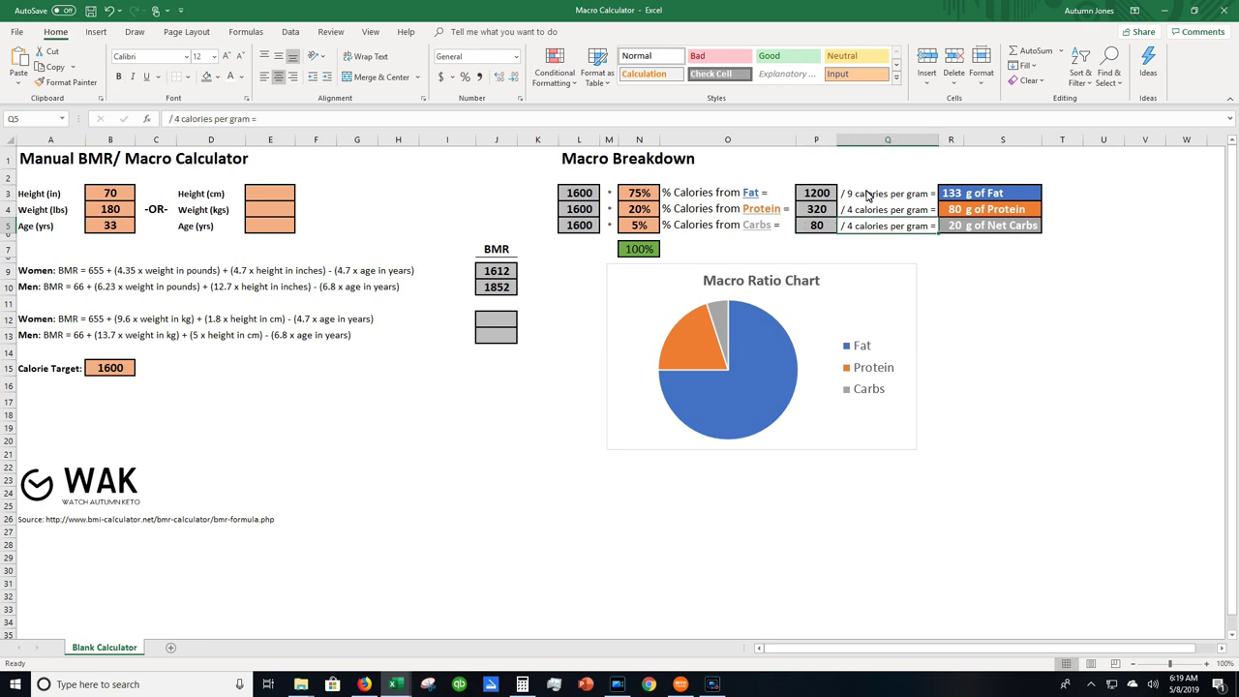
pyautogui.press('Right')
pyautogui.press('Up')
pyautogui.press('Up')
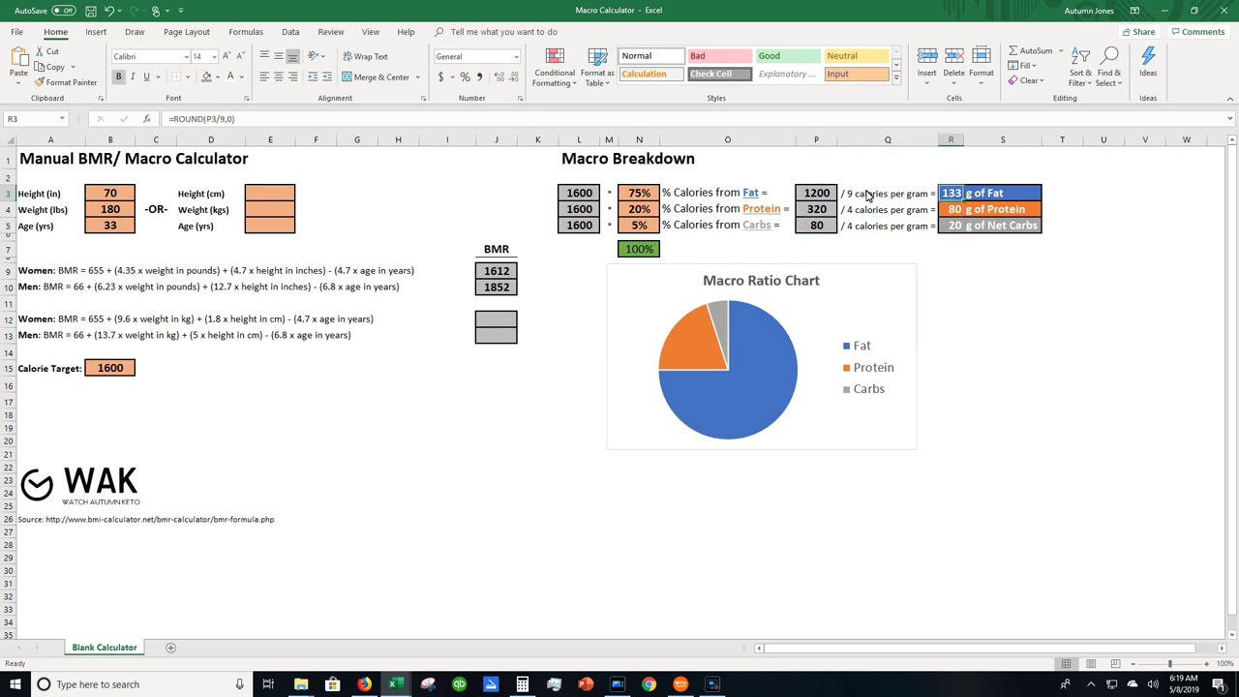
pyautogui.press('Up')
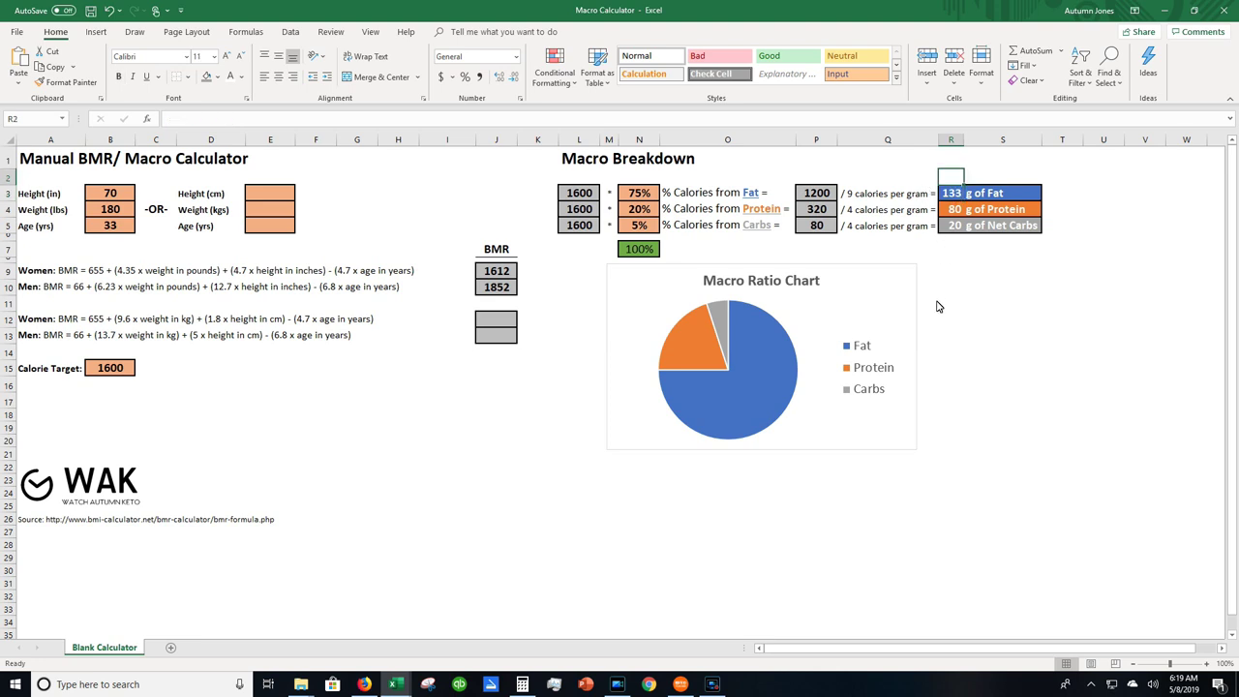
# Step: Review the height, weight, age, calorie target and percentage inputs, along with the resulting grams of fat, protein and net carbs
pyautogui.click(108, 195)
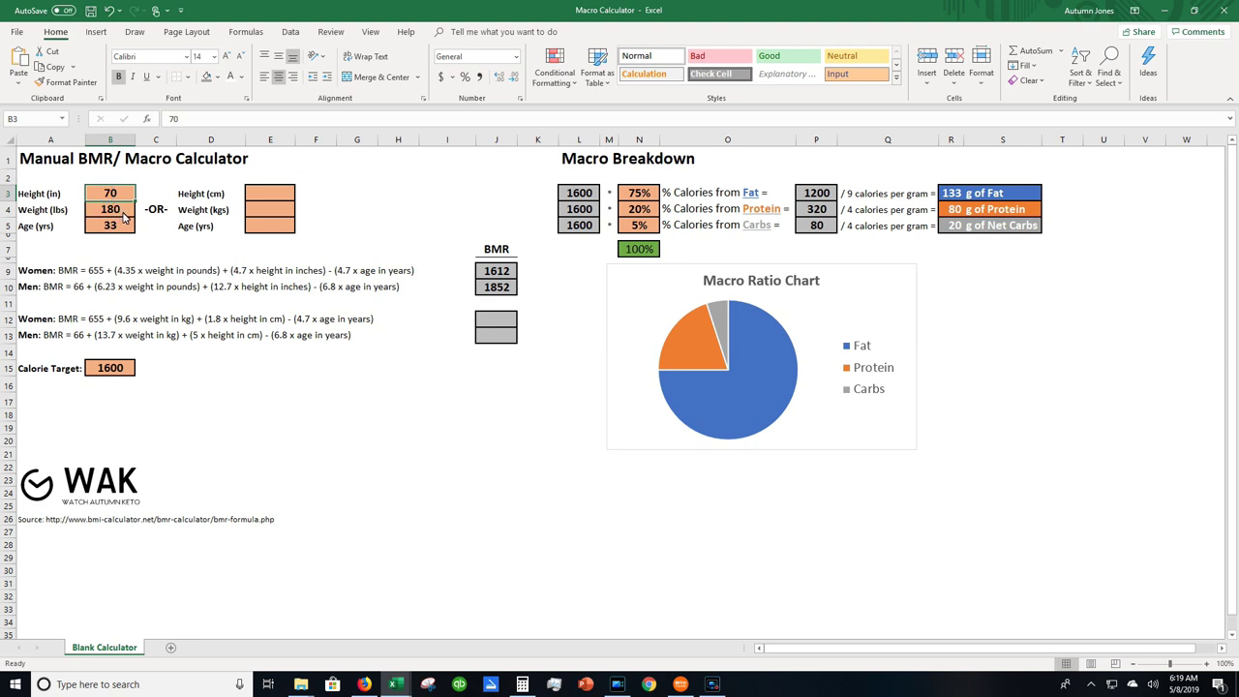
pyautogui.click(124, 215)
pyautogui.click(122, 226)
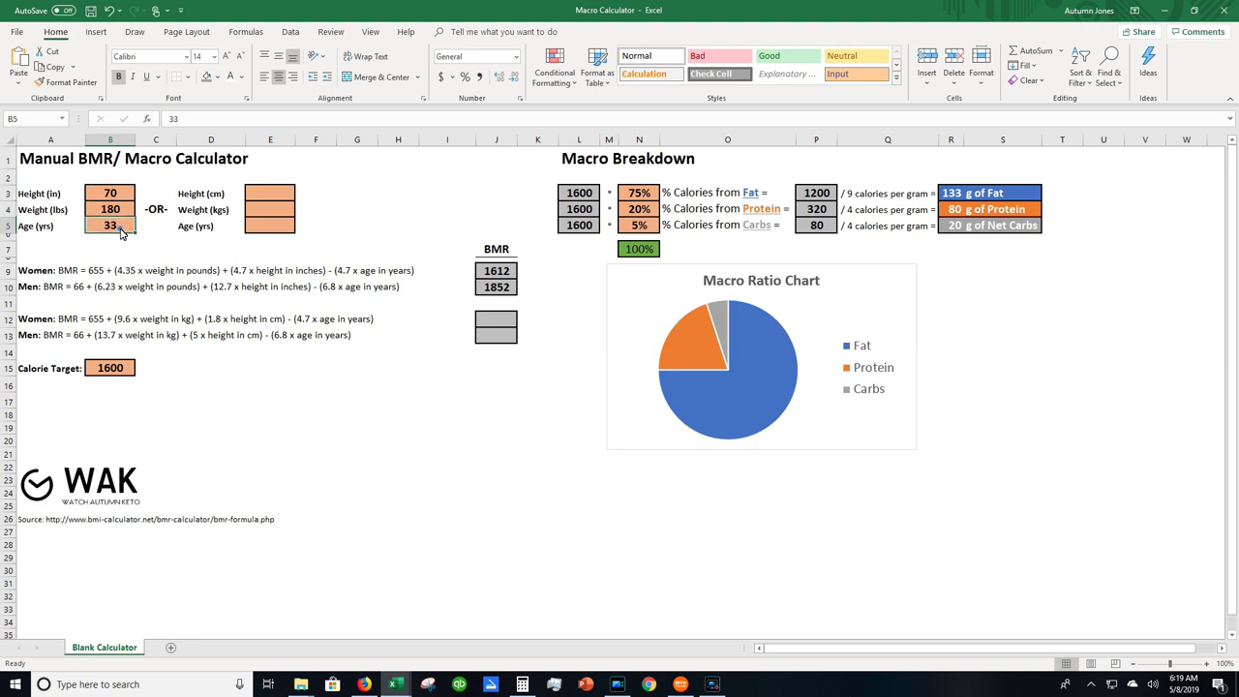
pyautogui.click(92, 373)
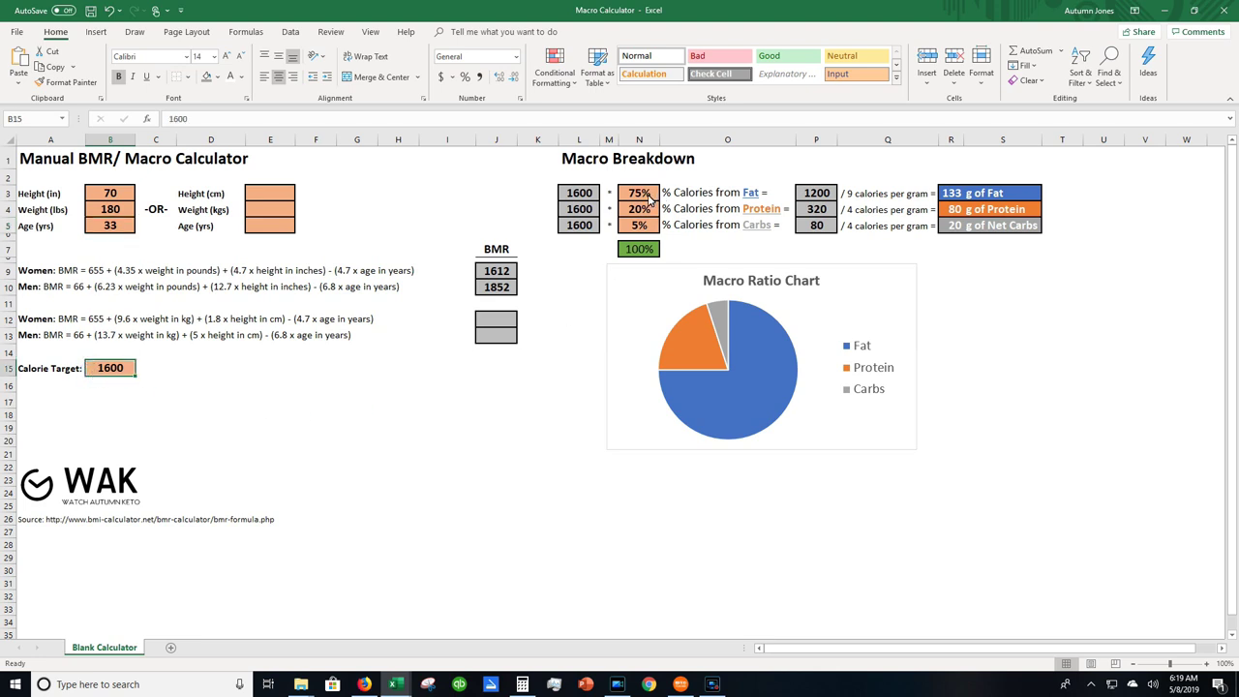
pyautogui.moveTo(641, 194); pyautogui.dragTo(647, 227)
pyautogui.click(673, 197)
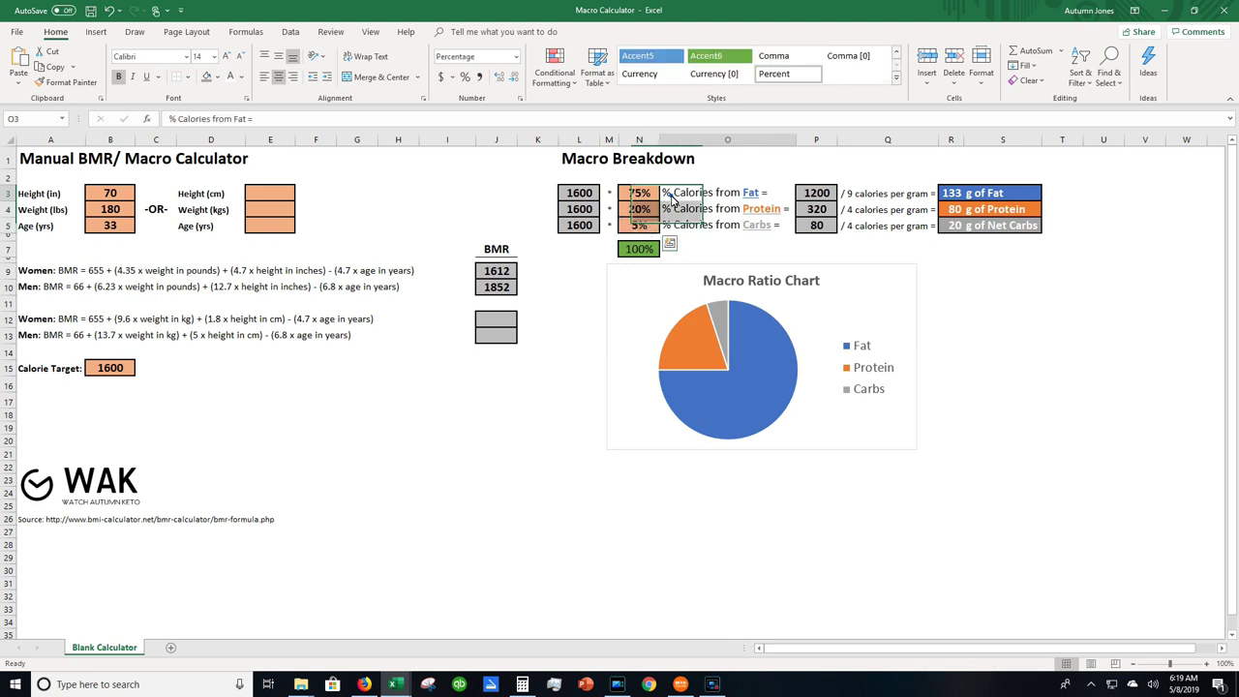
pyautogui.click(957, 197)
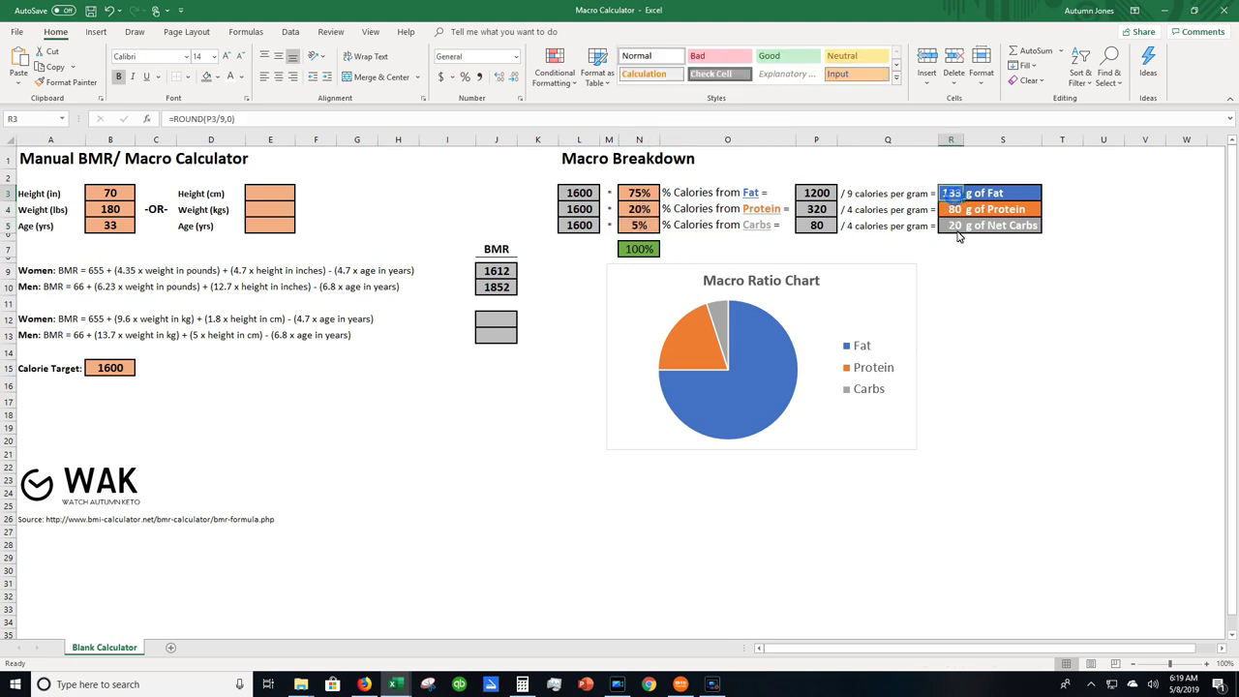
pyautogui.press('Down')
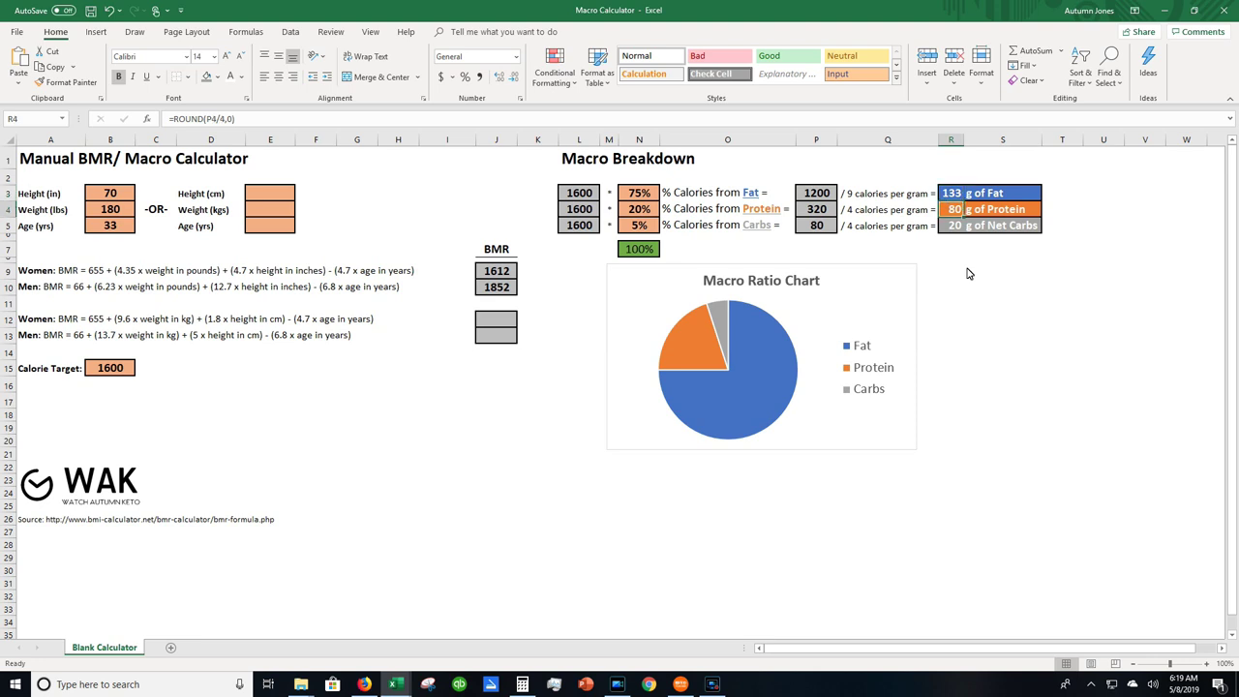
pyautogui.press('Down')
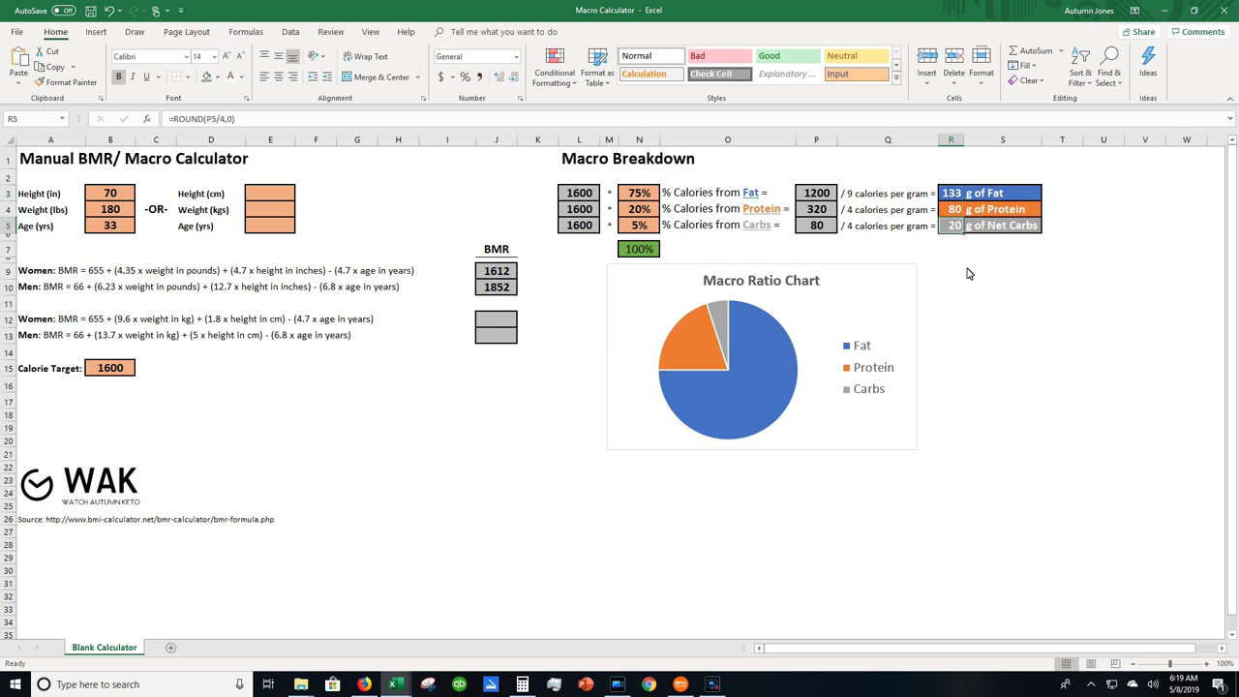
# Step: Compare the daily gram results for fat, protein and net carbs in the Macro Breakdown
pyautogui.press('Up')
pyautogui.press('Up')
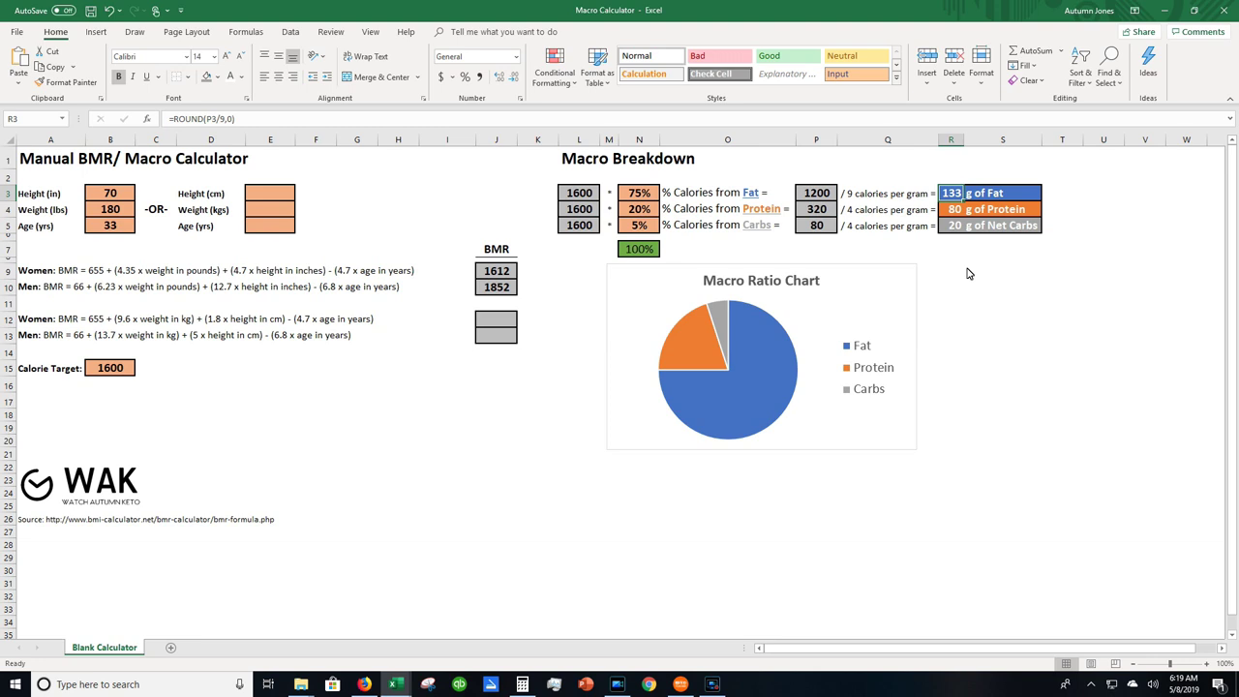
pyautogui.press('Down')
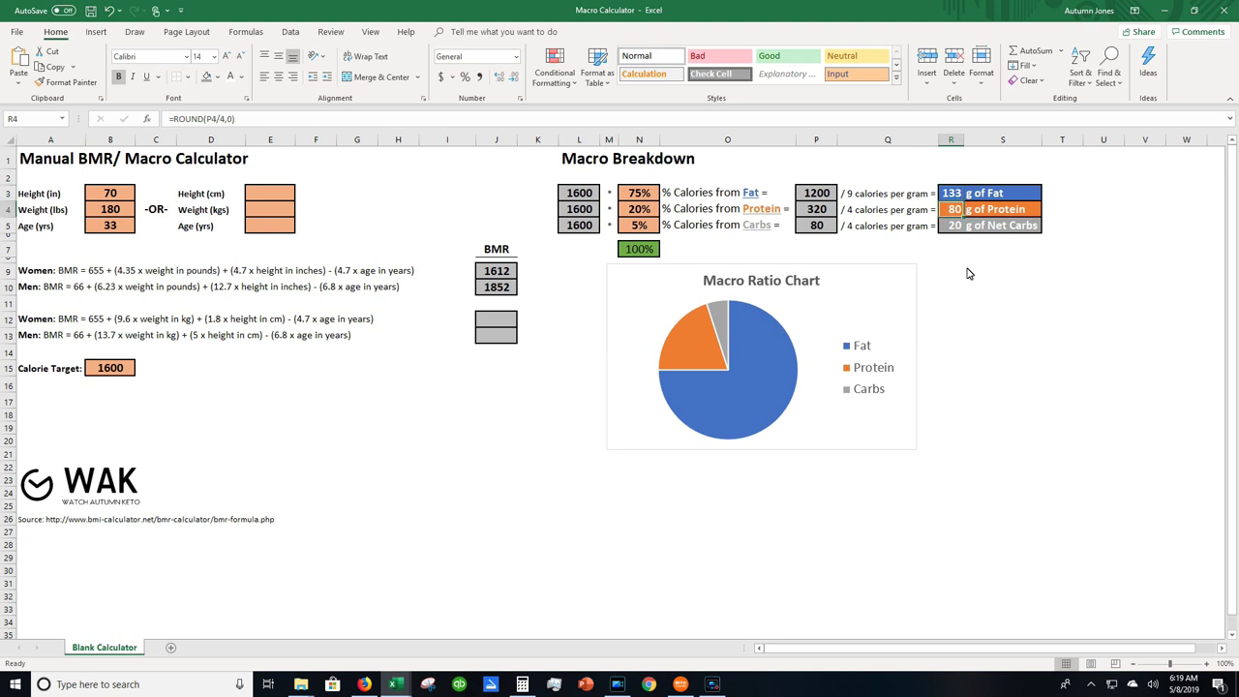
pyautogui.press('Down')
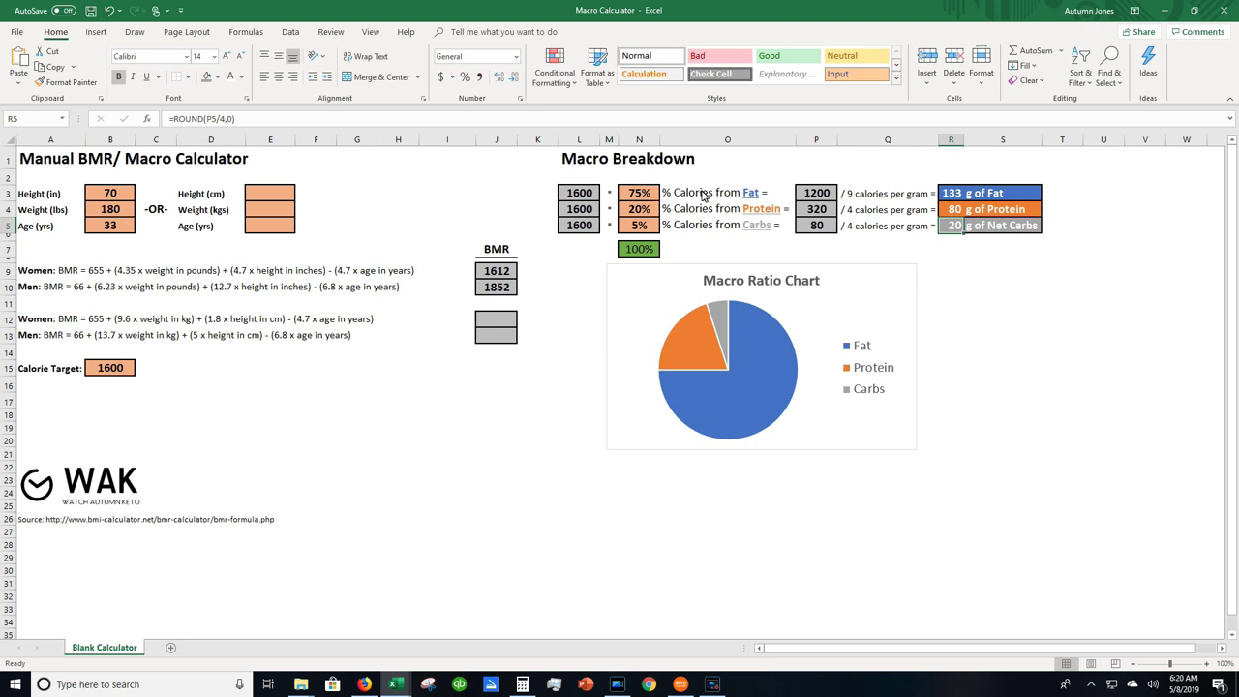
# Step: Change the calorie split to 80% fat and 15% protein, and check the resulting daily grams
pyautogui.click(640, 196)
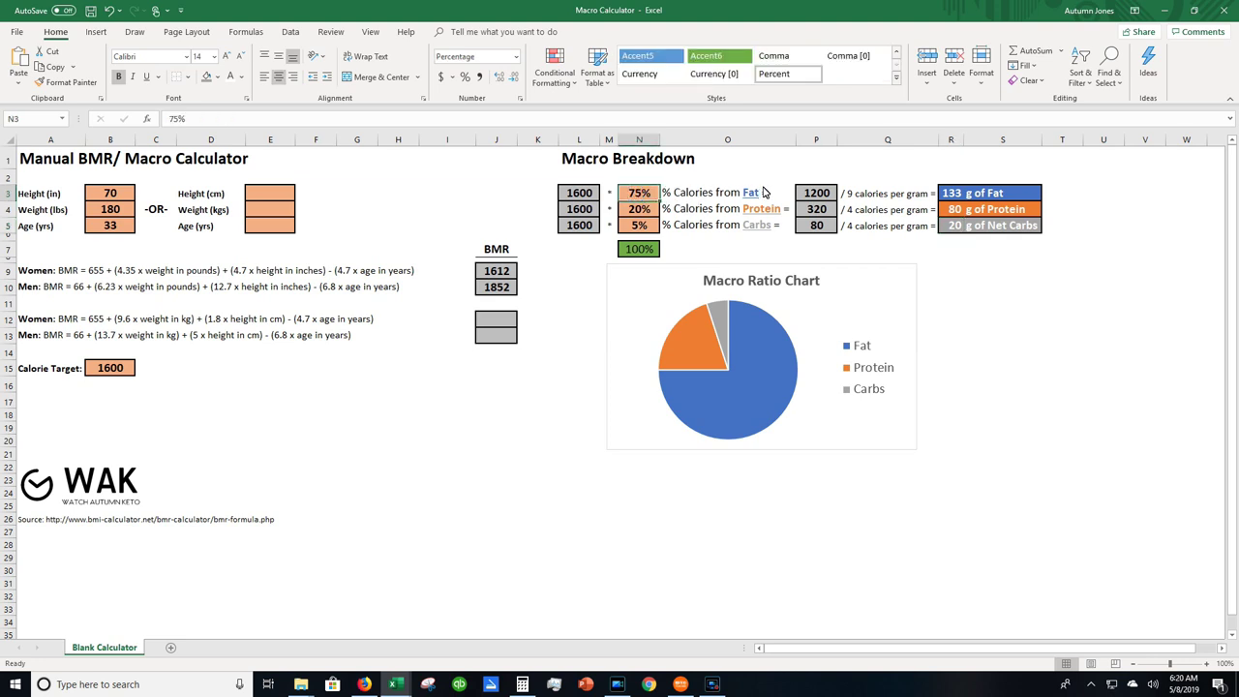
pyautogui.write('80')
pyautogui.press('Return')
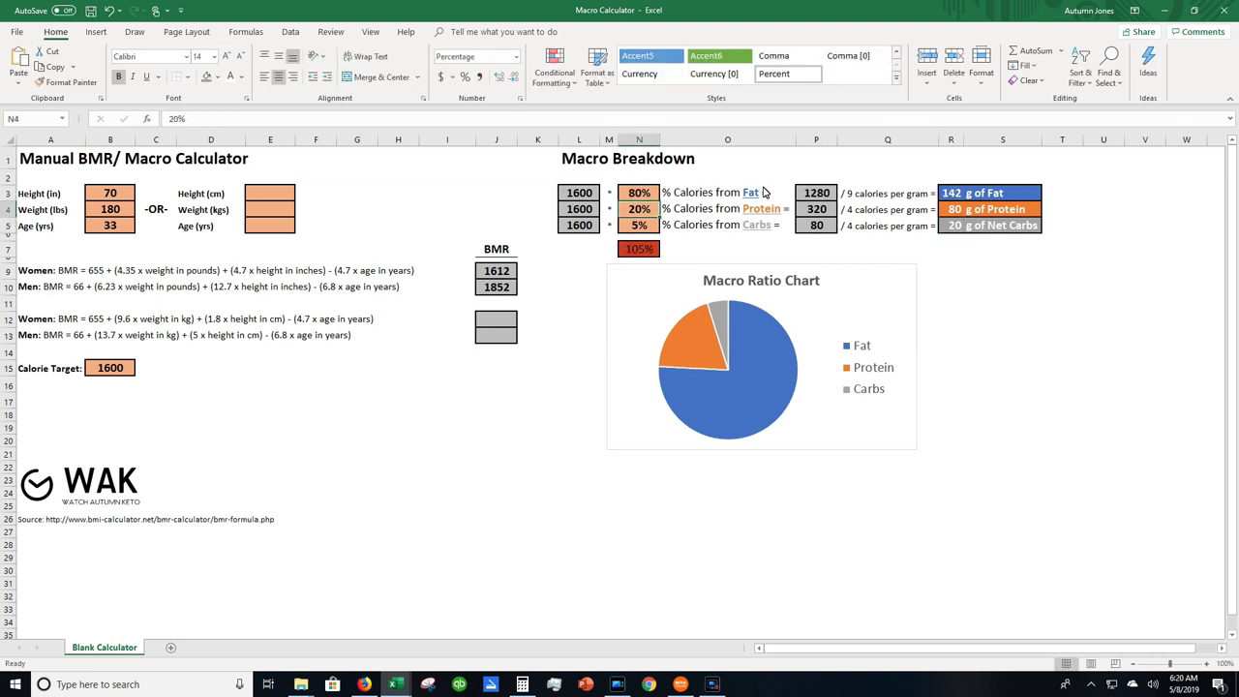
pyautogui.write('15')
pyautogui.press('Return')
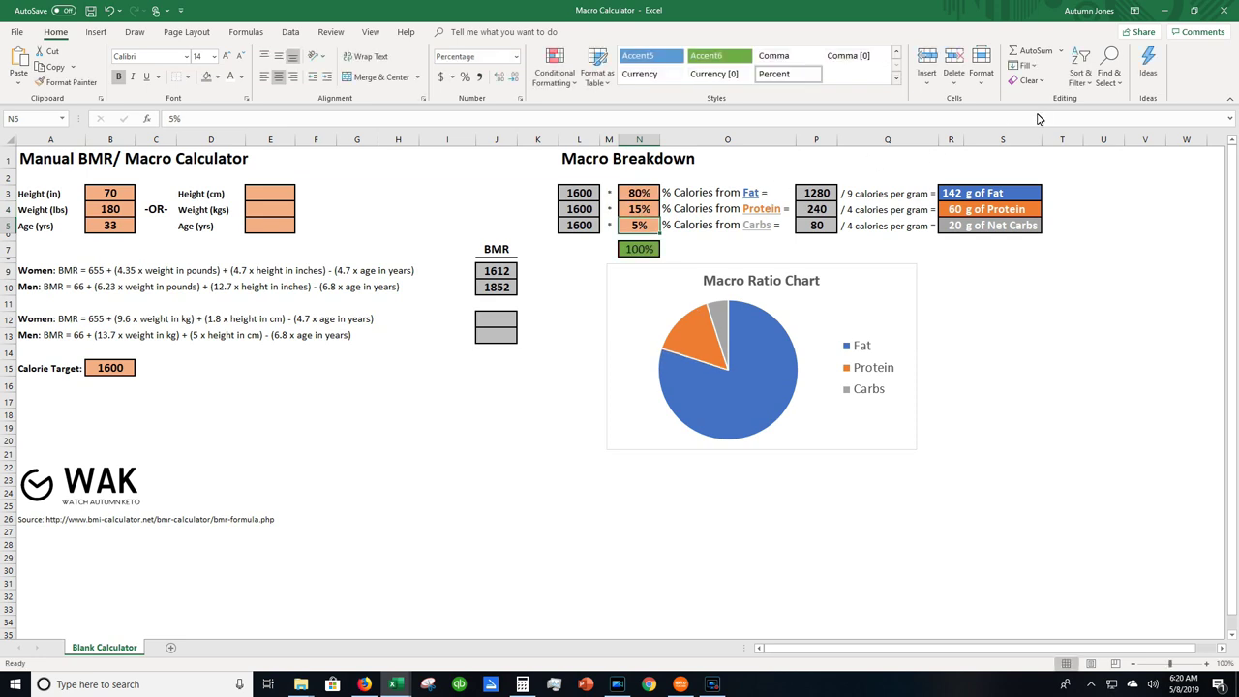
pyautogui.click(964, 197)
pyautogui.click(950, 248)
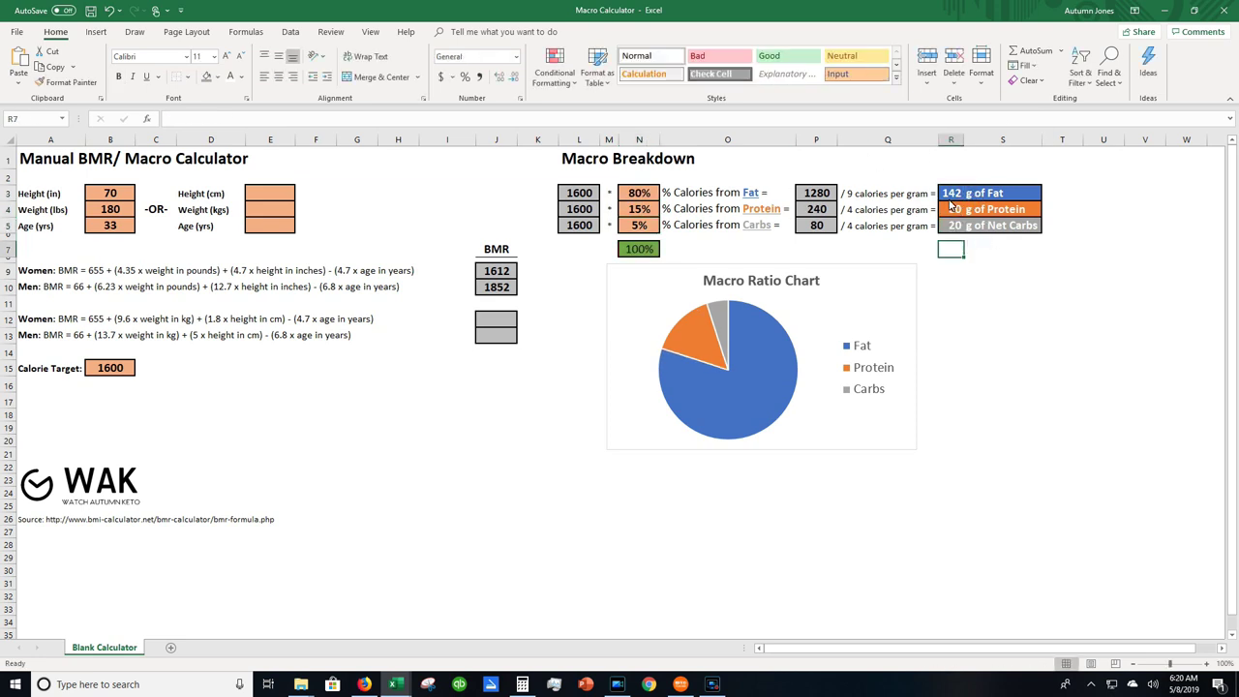
# Step: Return the calorie percentages to 75% for fat and 20% for protein in the Macro Breakdown
pyautogui.click(639, 193)
pyautogui.write('75')
pyautogui.press('Return')
pyautogui.write('25')
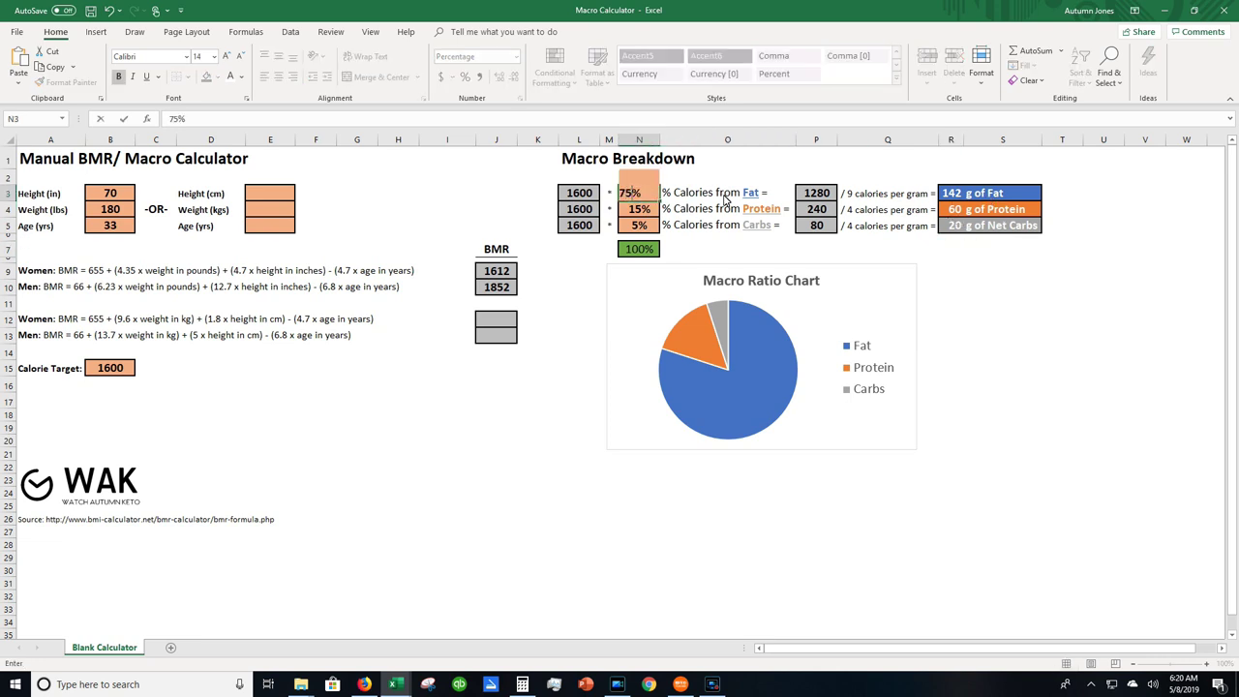
pyautogui.press('Return')
pyautogui.click(634, 215)
pyautogui.write('20')
pyautogui.press('Return')
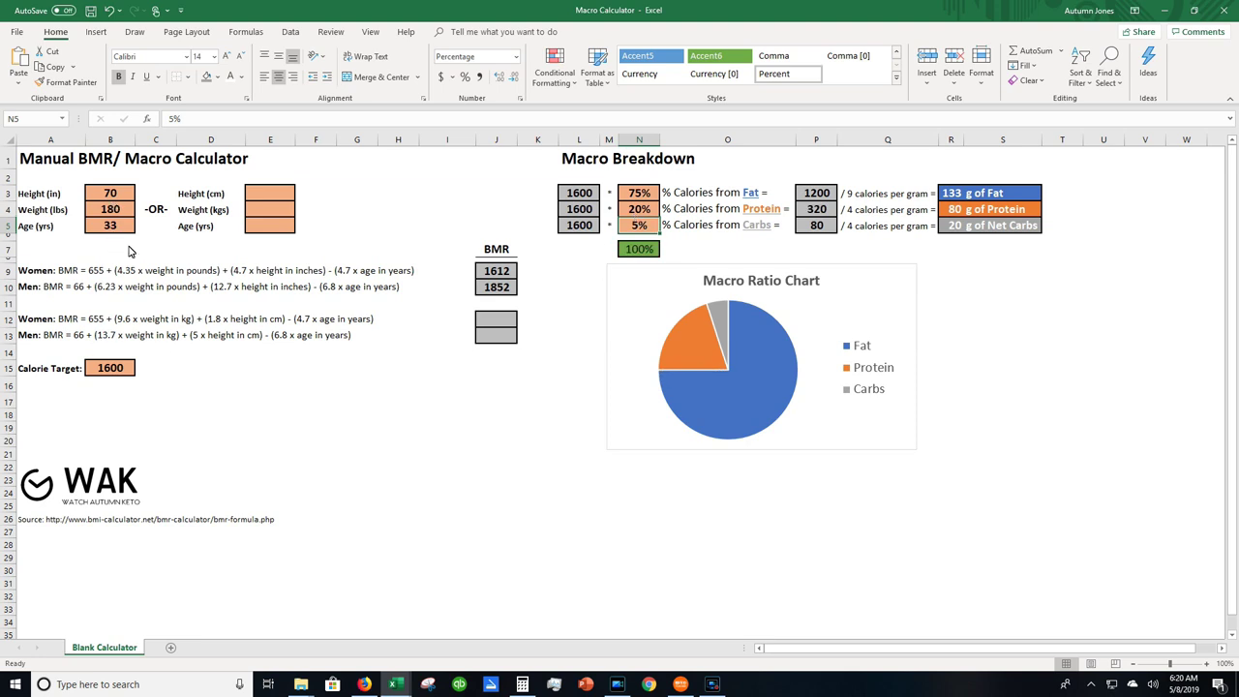
# Step: Update the BMR inputs to a weight of 165 lbs and an age of 34 years
pyautogui.click(124, 213)
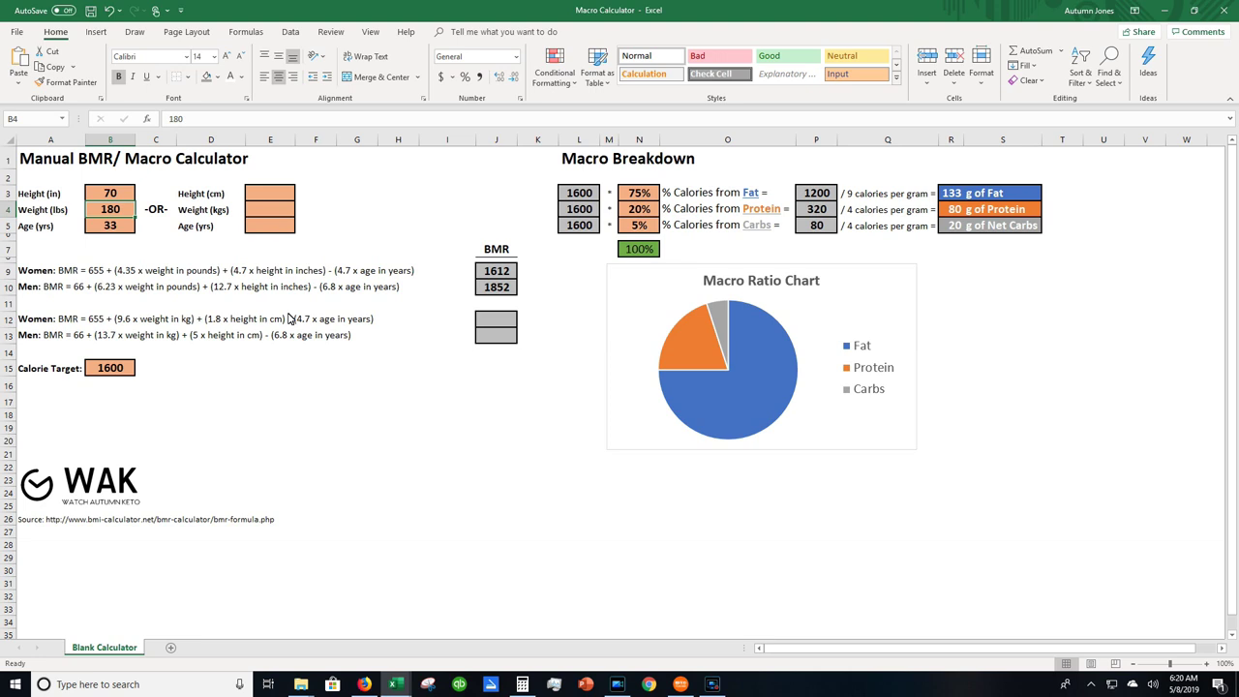
pyautogui.write('165')
pyautogui.press('Return')
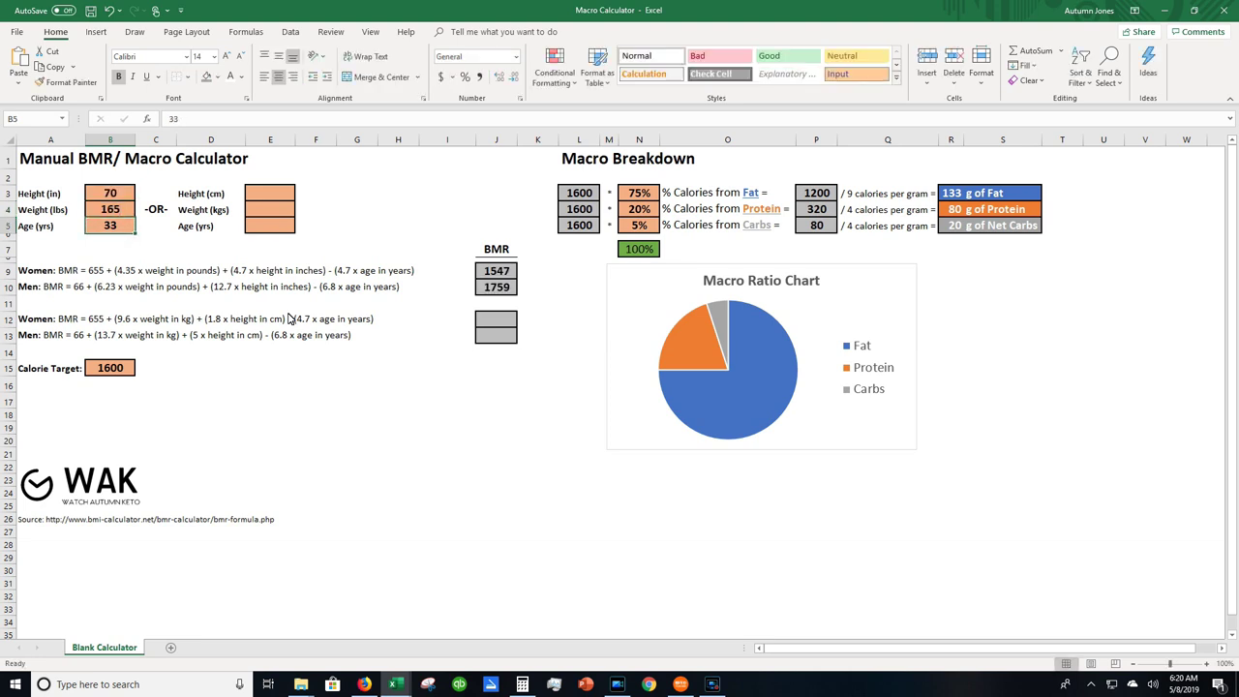
pyautogui.write('34')
pyautogui.press('Return')
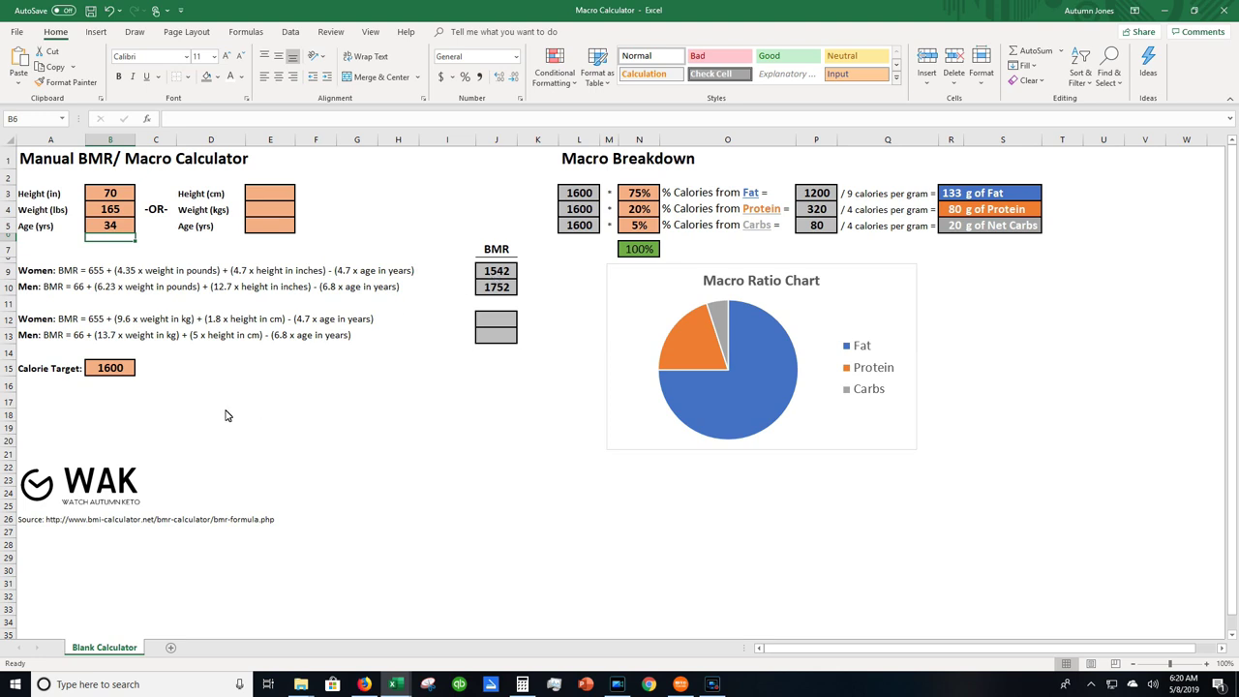
# Step: Set the calorie target to 1500 and review the resulting daily grams of fat, protein and net carbs
pyautogui.click(119, 377)
pyautogui.write('1')
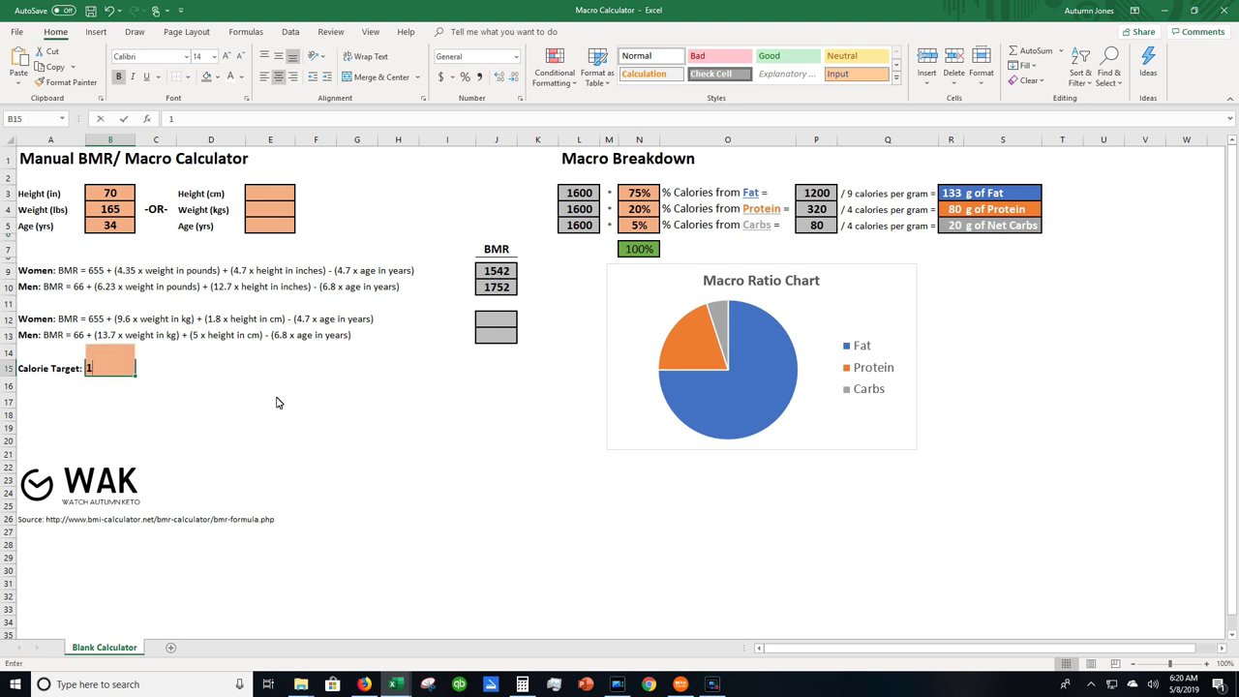
pyautogui.write('500')
pyautogui.press('Return')
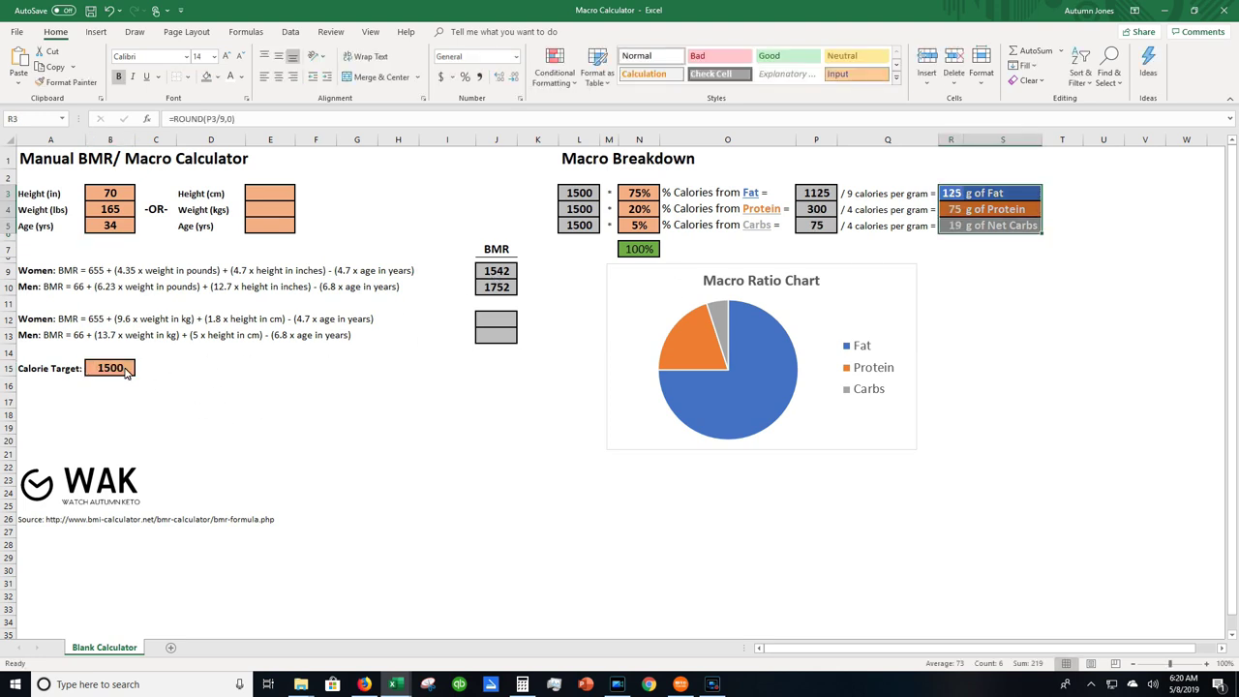
pyautogui.click(137, 375)
pyautogui.click(112, 374)
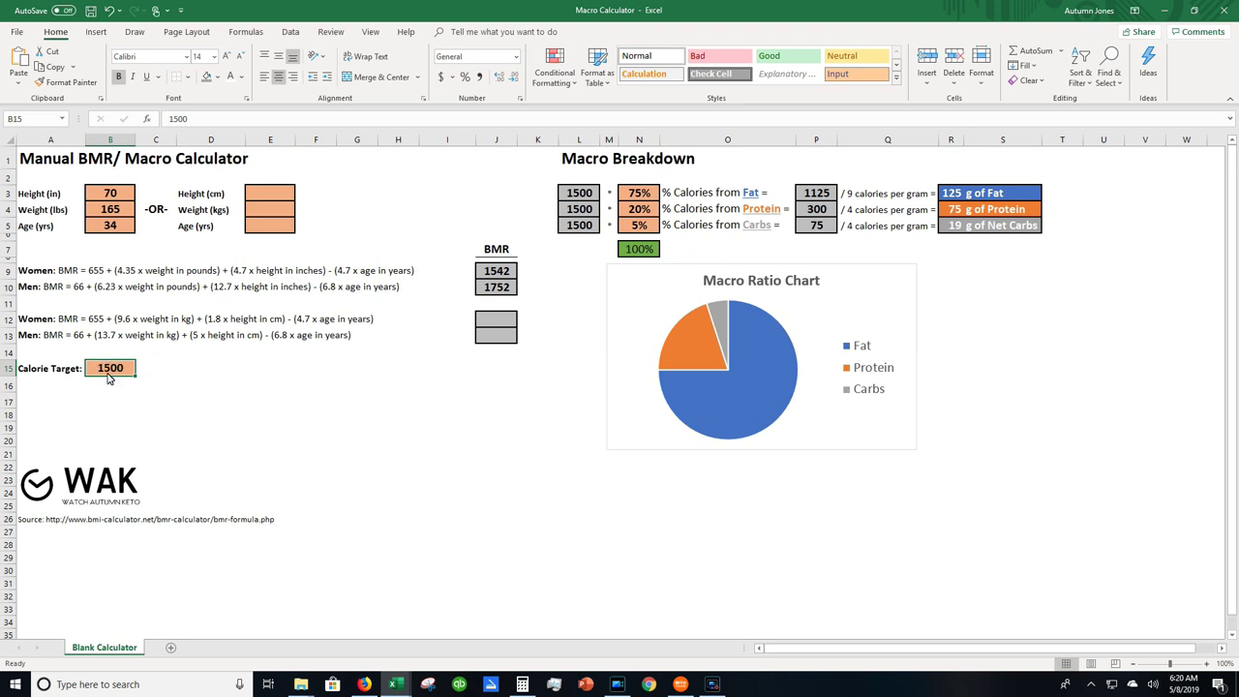
pyautogui.moveTo(958, 193); pyautogui.dragTo(954, 224)
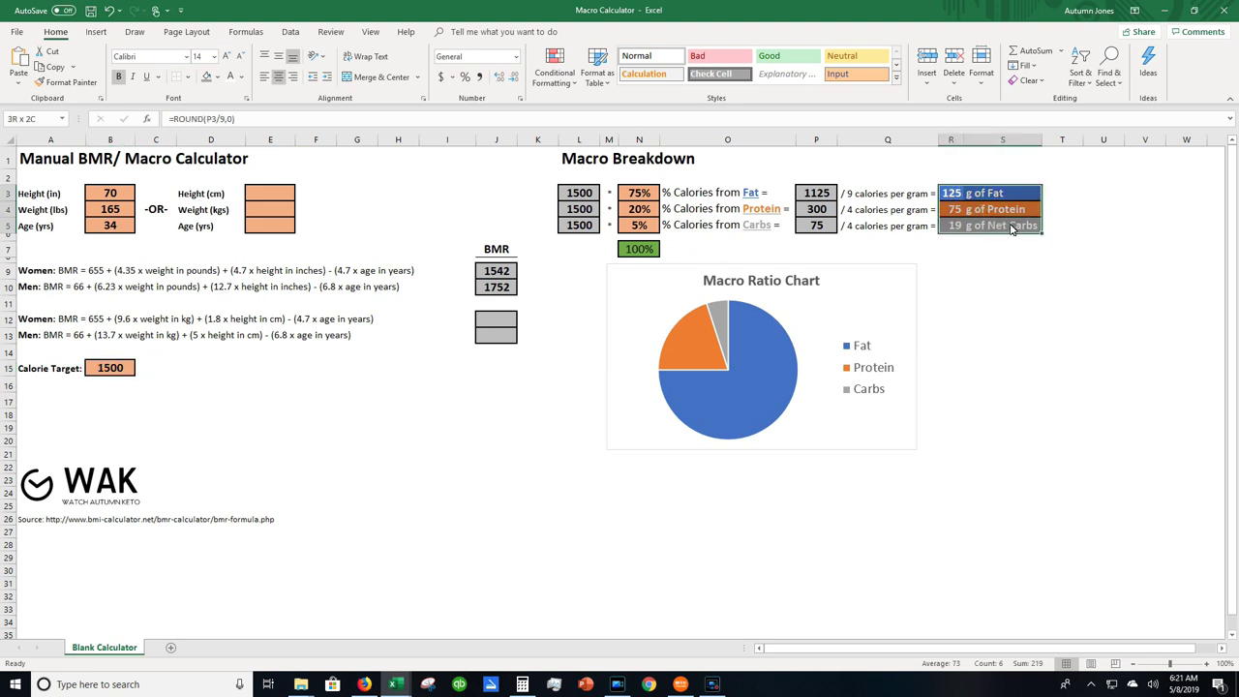